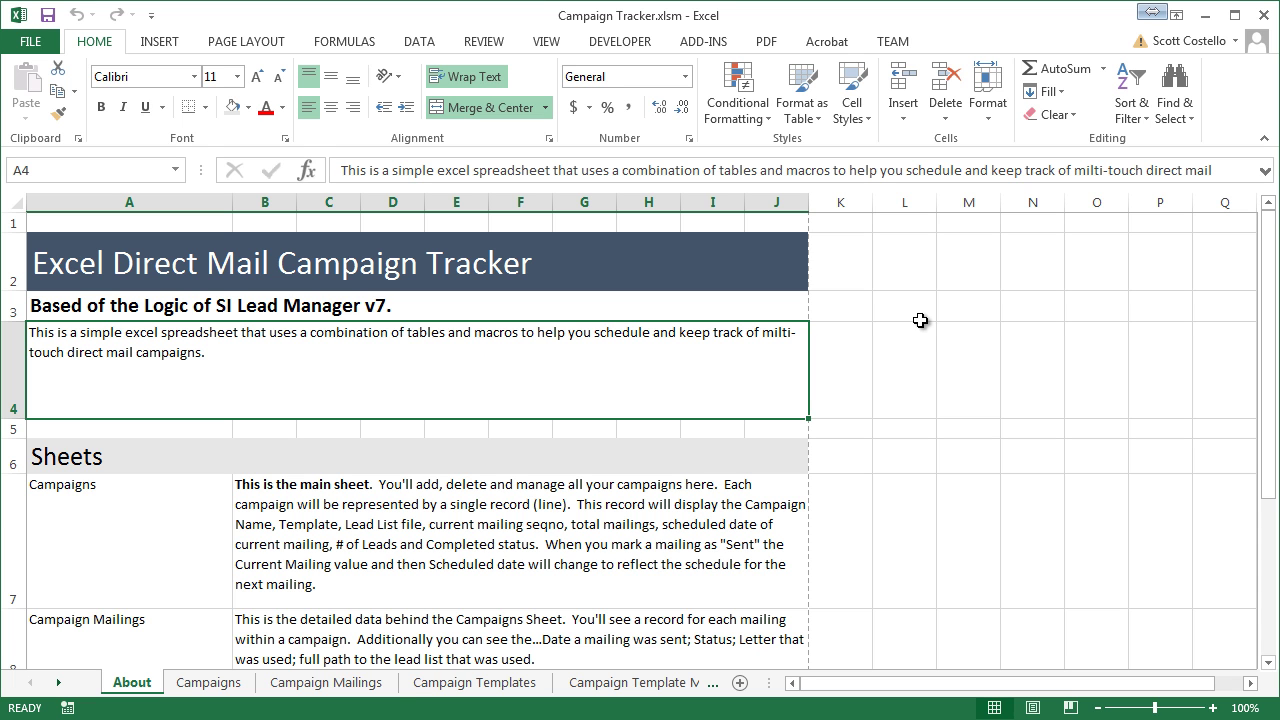
- Review the sheet text, then inspect the existing rows on the Campaign Templates sheet
click(334, 306)
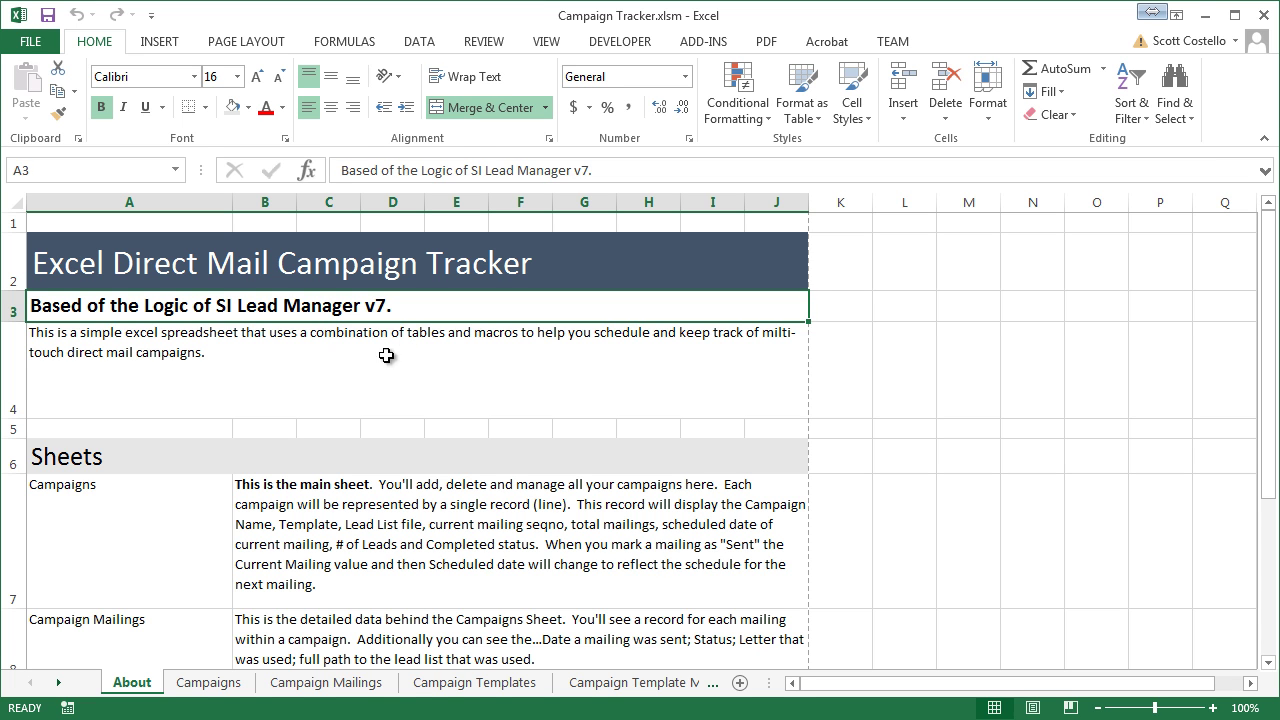
click(395, 352)
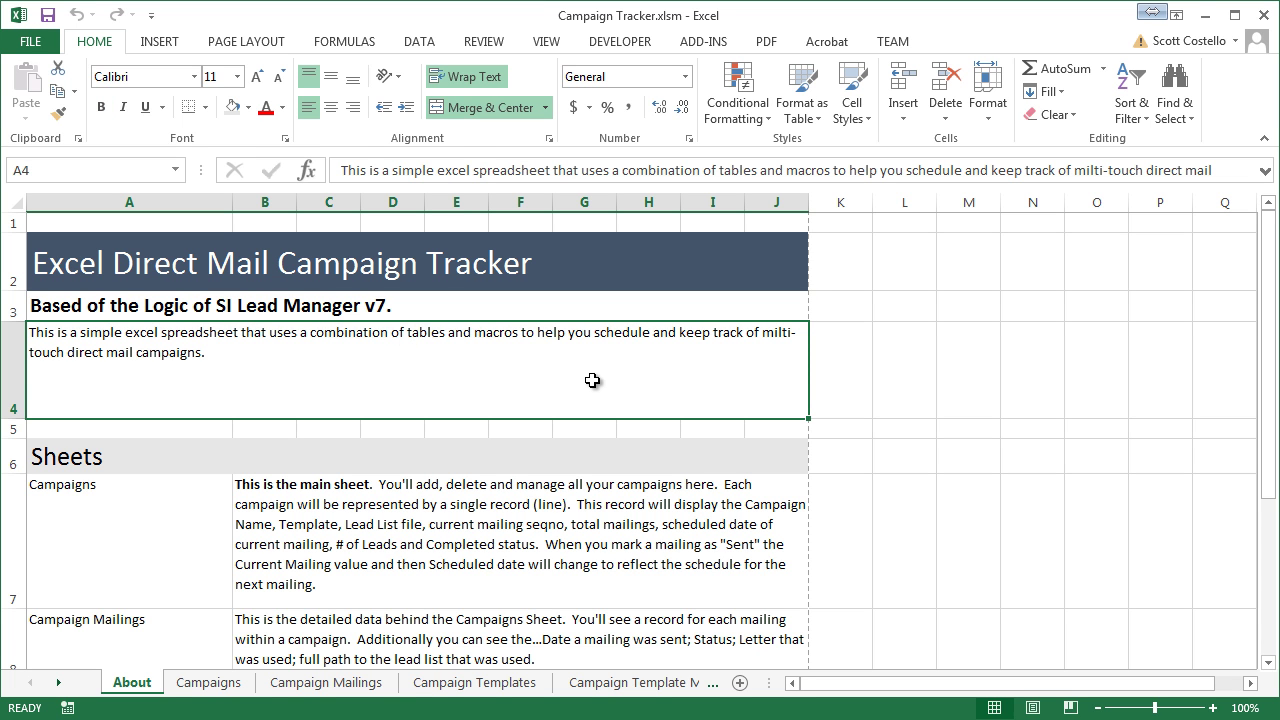
click(485, 685)
click(233, 421)
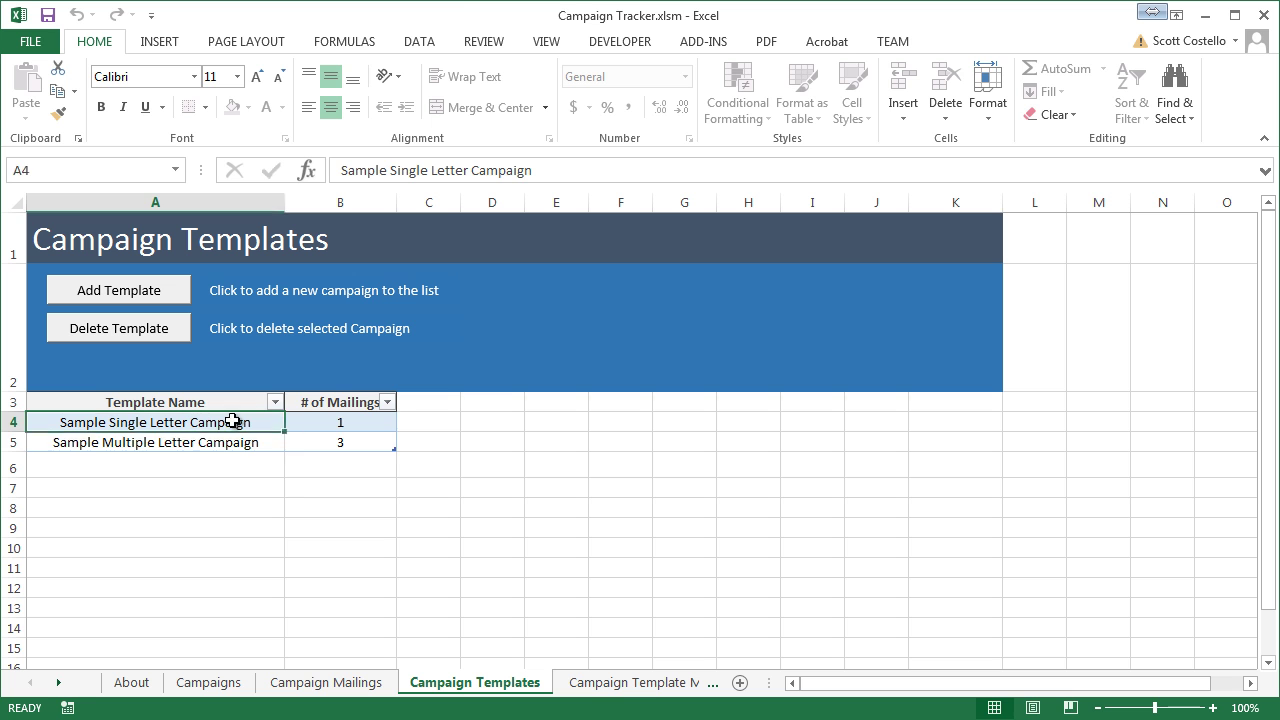
drag(233, 421, 330, 450)
click(268, 428)
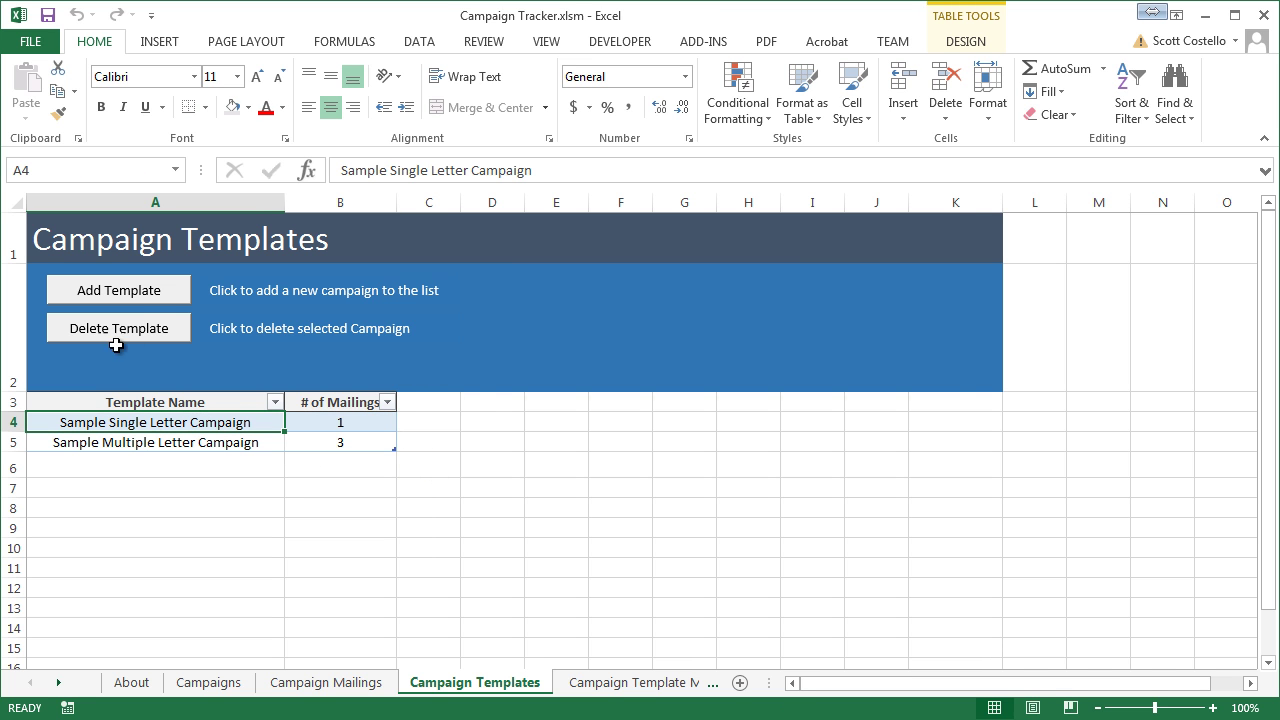
- Start a new template whose first mailing uses Marketing\Letters OOSO #1.doc at 0 days
click(138, 296)
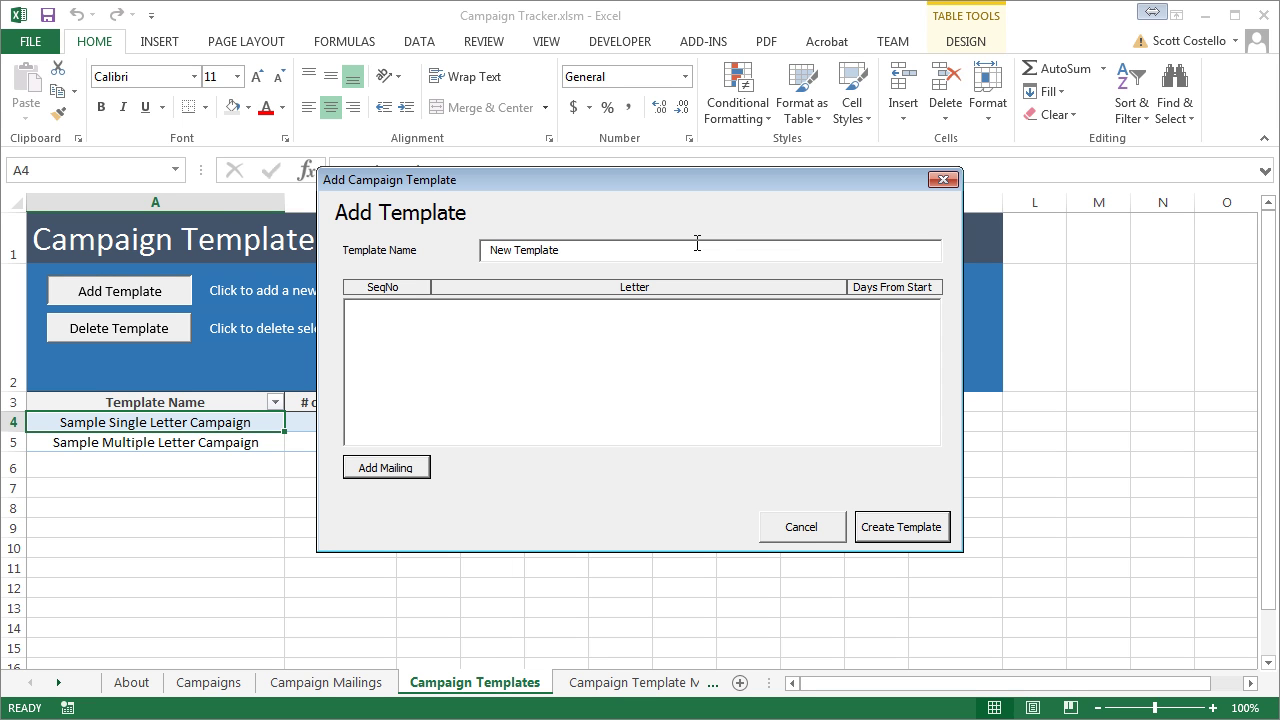
click(409, 467)
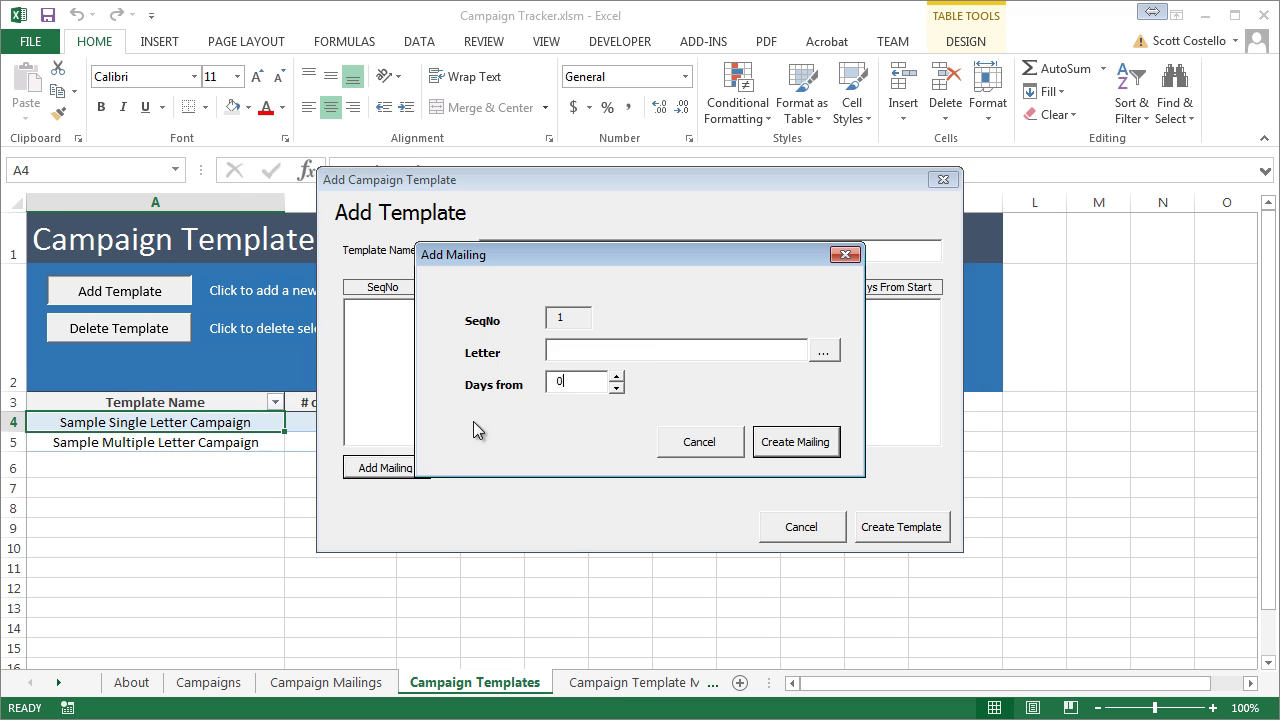
click(825, 352)
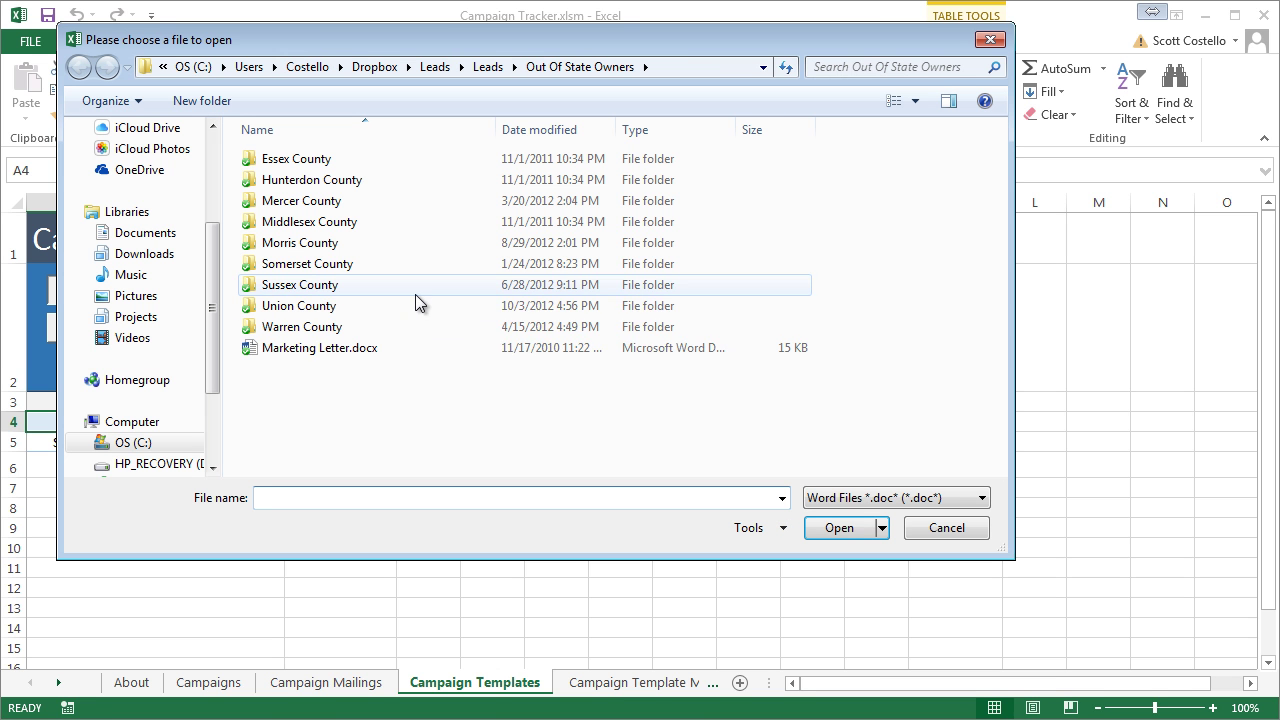
click(430, 68)
double_click(358, 178)
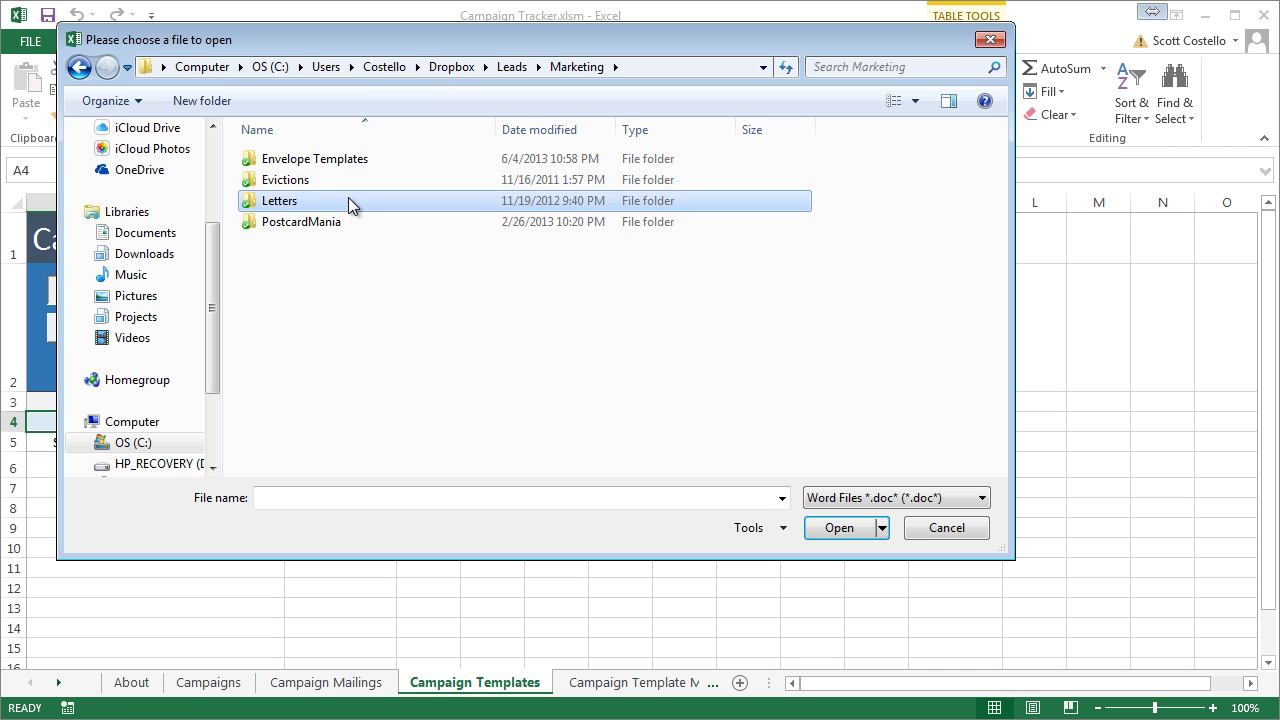
double_click(348, 200)
double_click(355, 160)
click(362, 165)
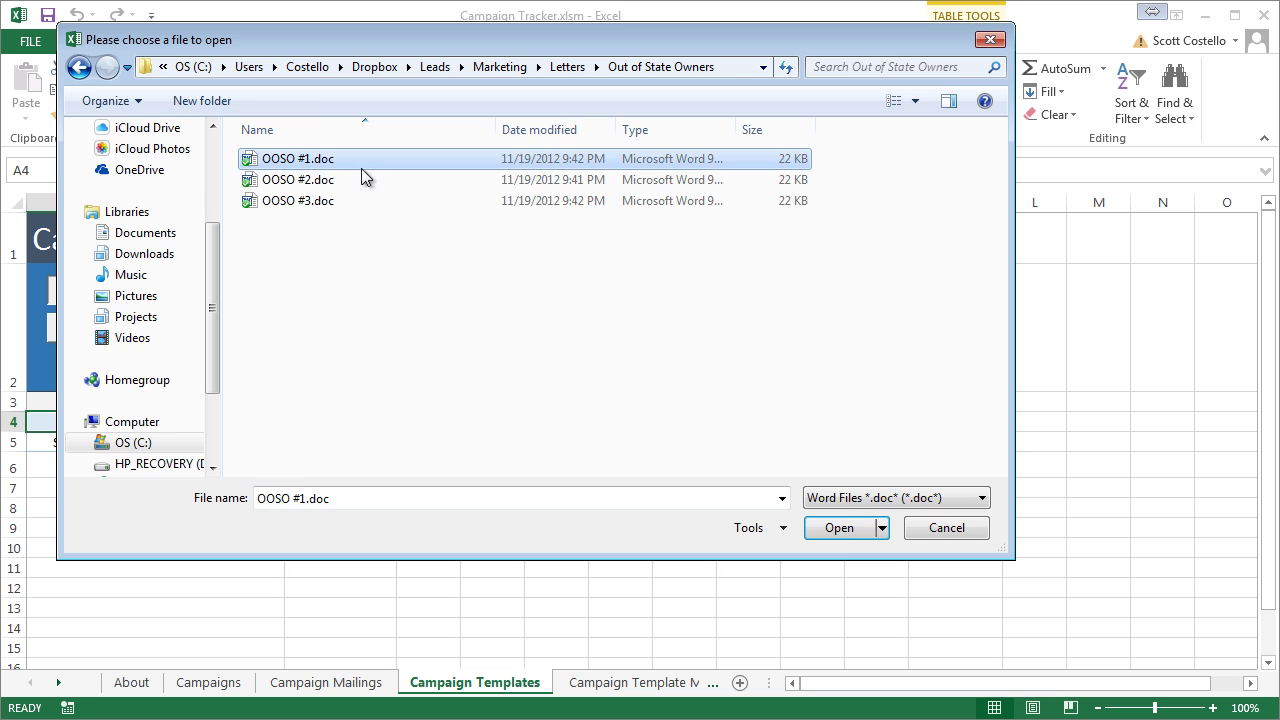
click(855, 527)
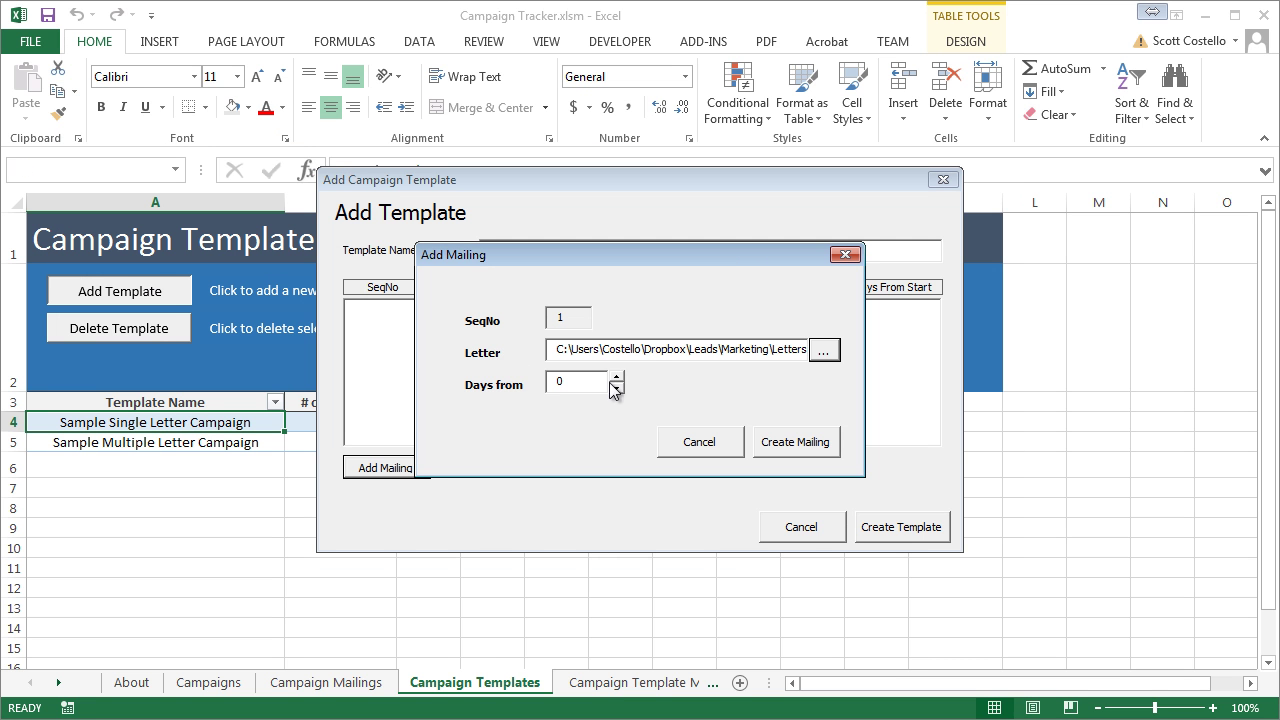
click(793, 442)
- Add a second mailing using OOSO #2.doc at 30 days
click(424, 467)
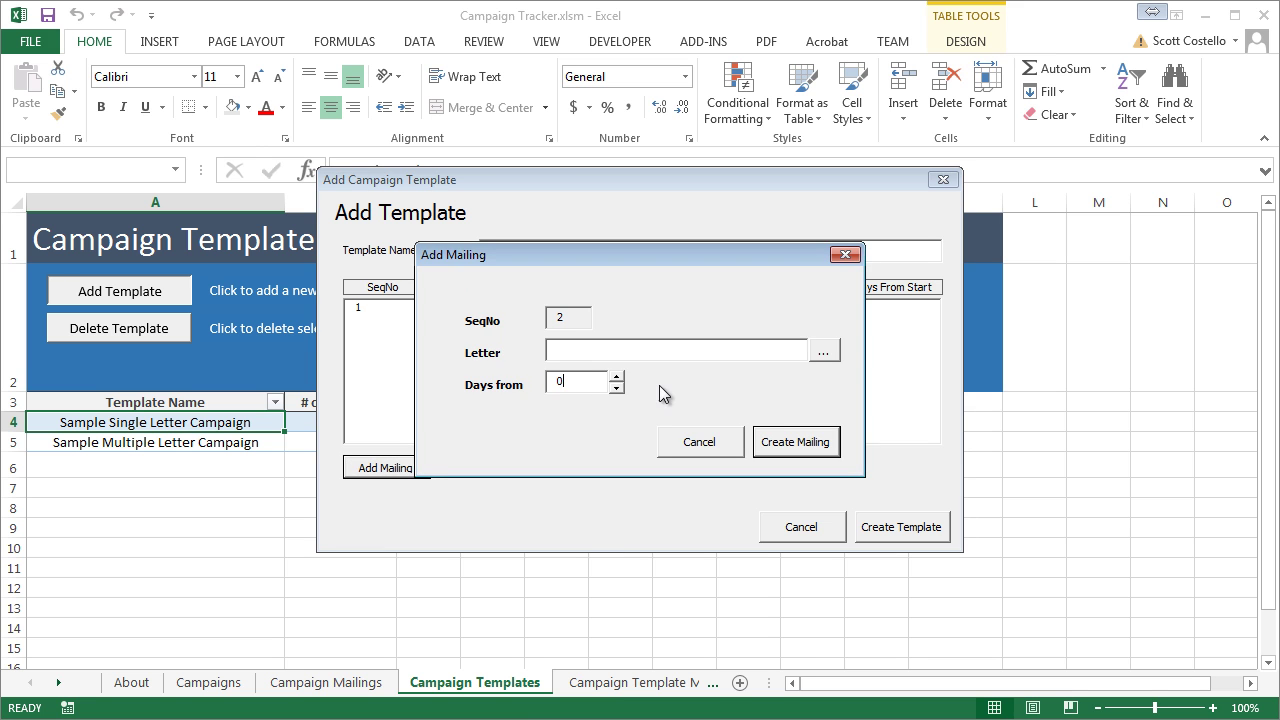
click(815, 352)
click(347, 180)
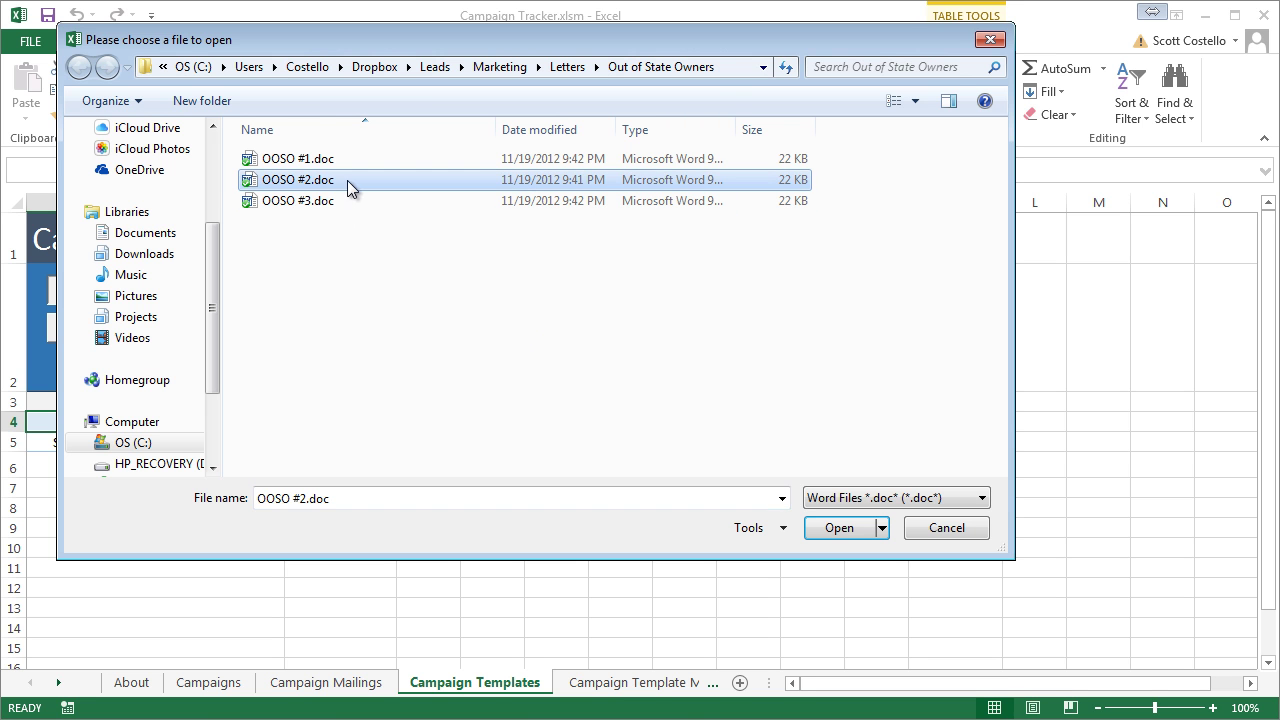
click(812, 526)
key(Tab)
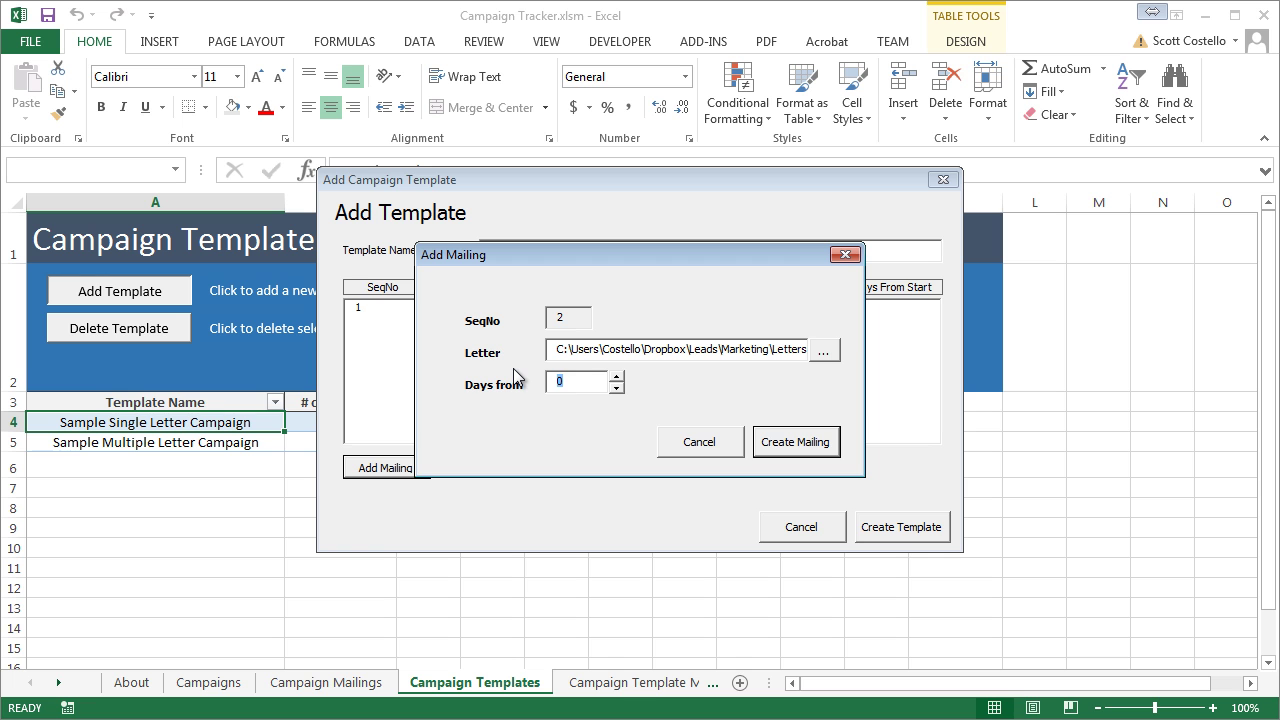
text(30)
click(788, 443)
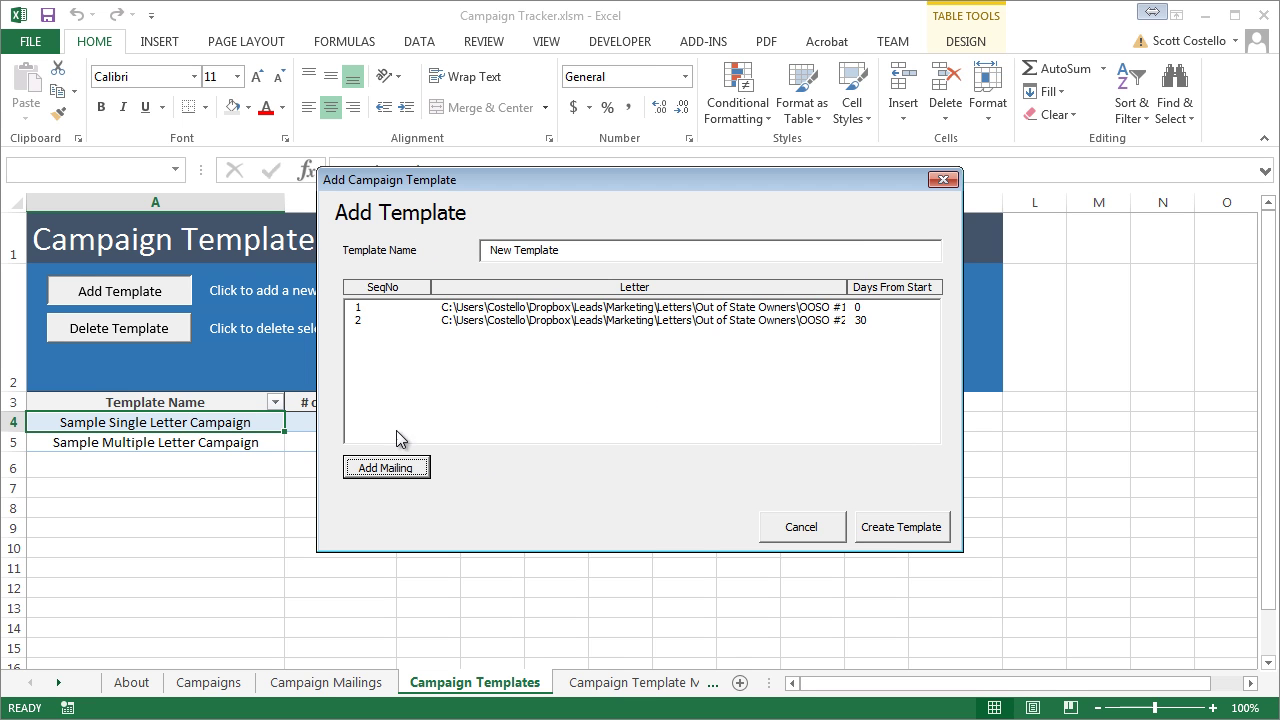
- Add a third mailing using OOSO #3.doc at 60 days and review the three listed mailings
click(387, 468)
click(822, 350)
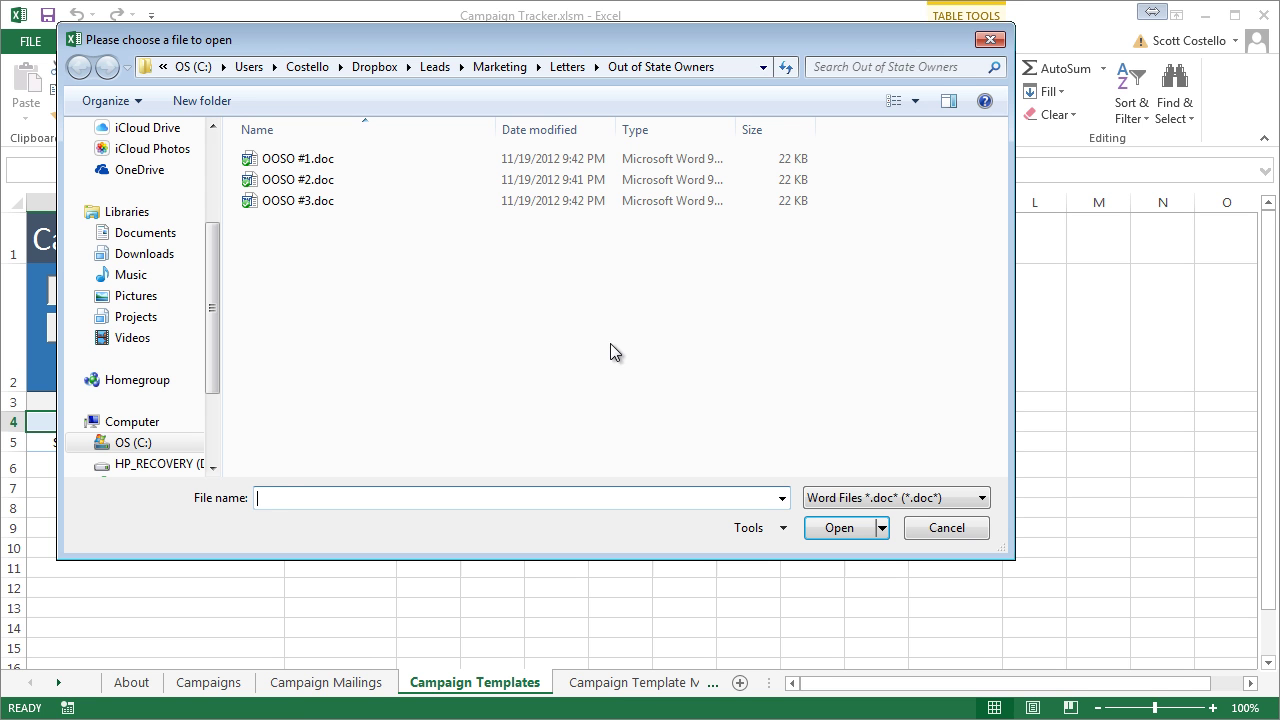
click(369, 200)
click(839, 527)
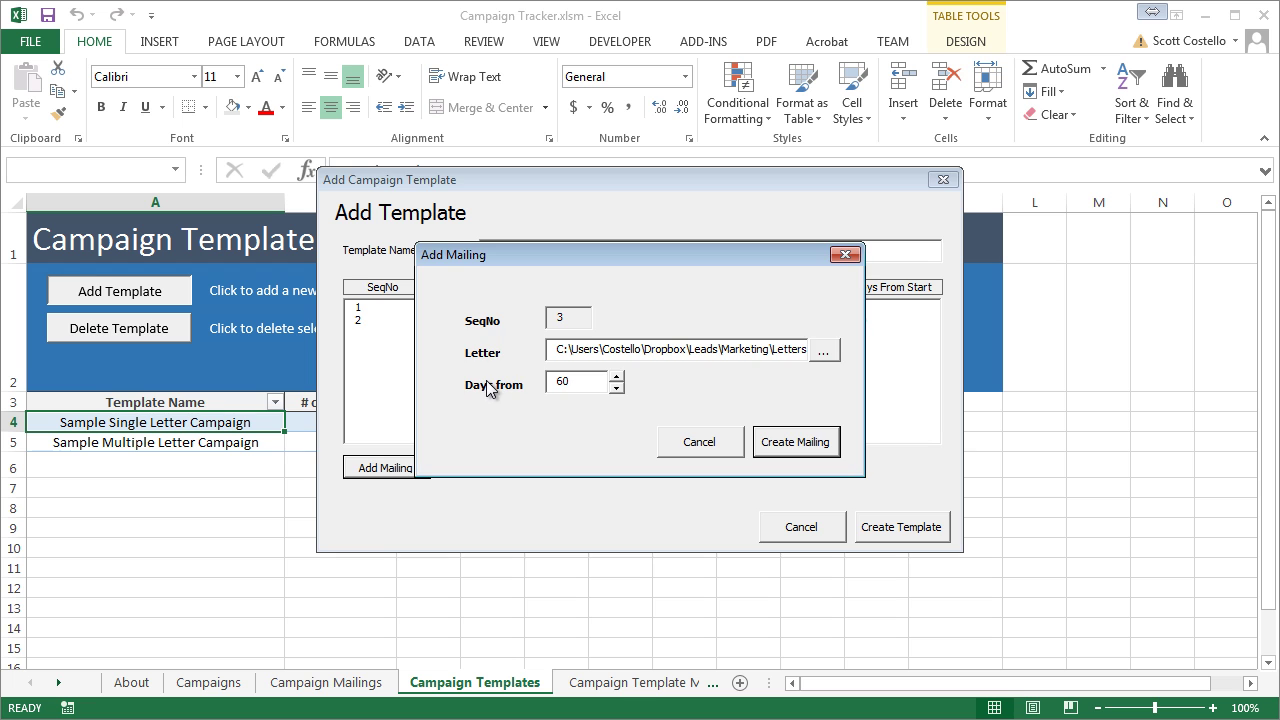
click(788, 442)
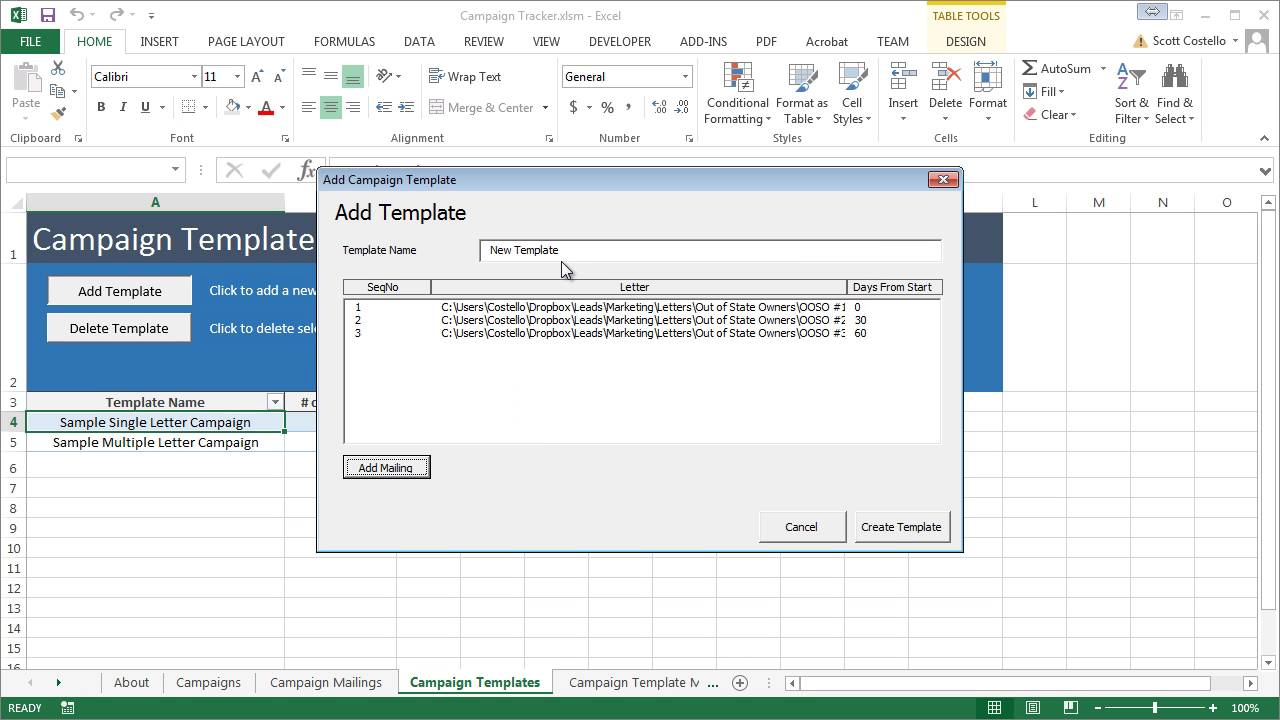
click(862, 308)
click(870, 320)
click(870, 333)
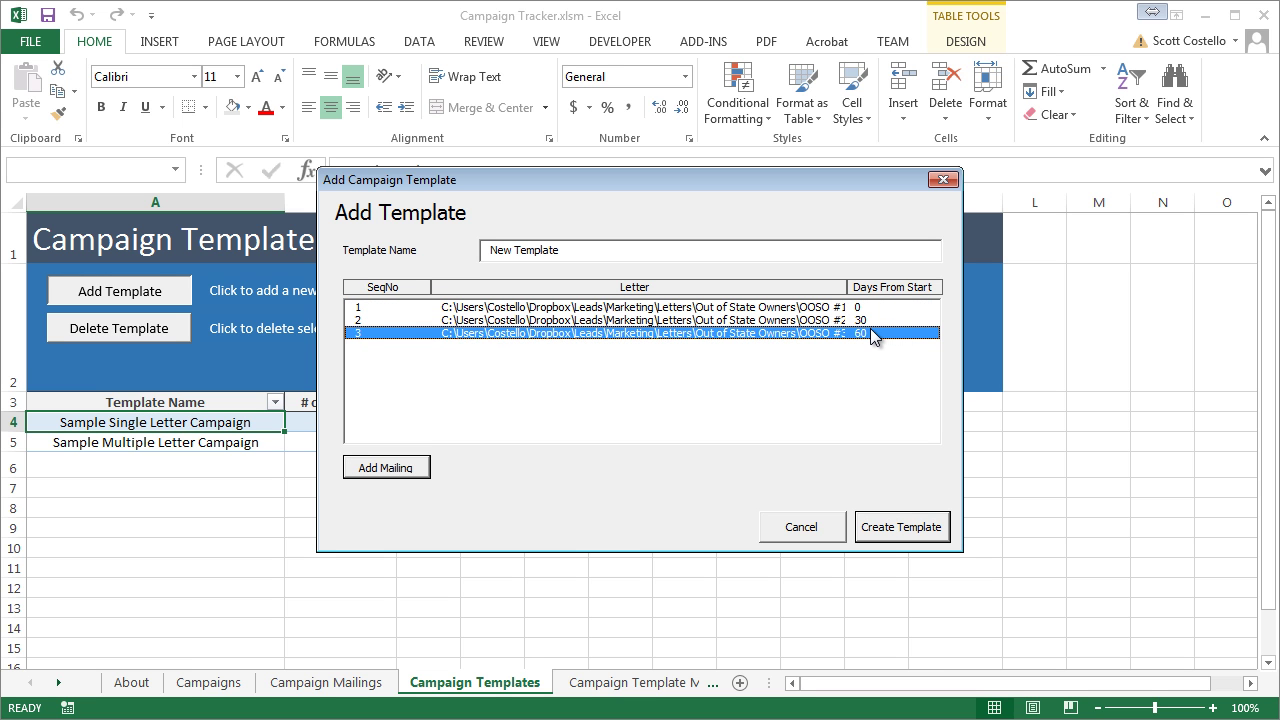
- Create New Template and verify its three mailing rows on the Campaign Template Mailings sheet
click(893, 530)
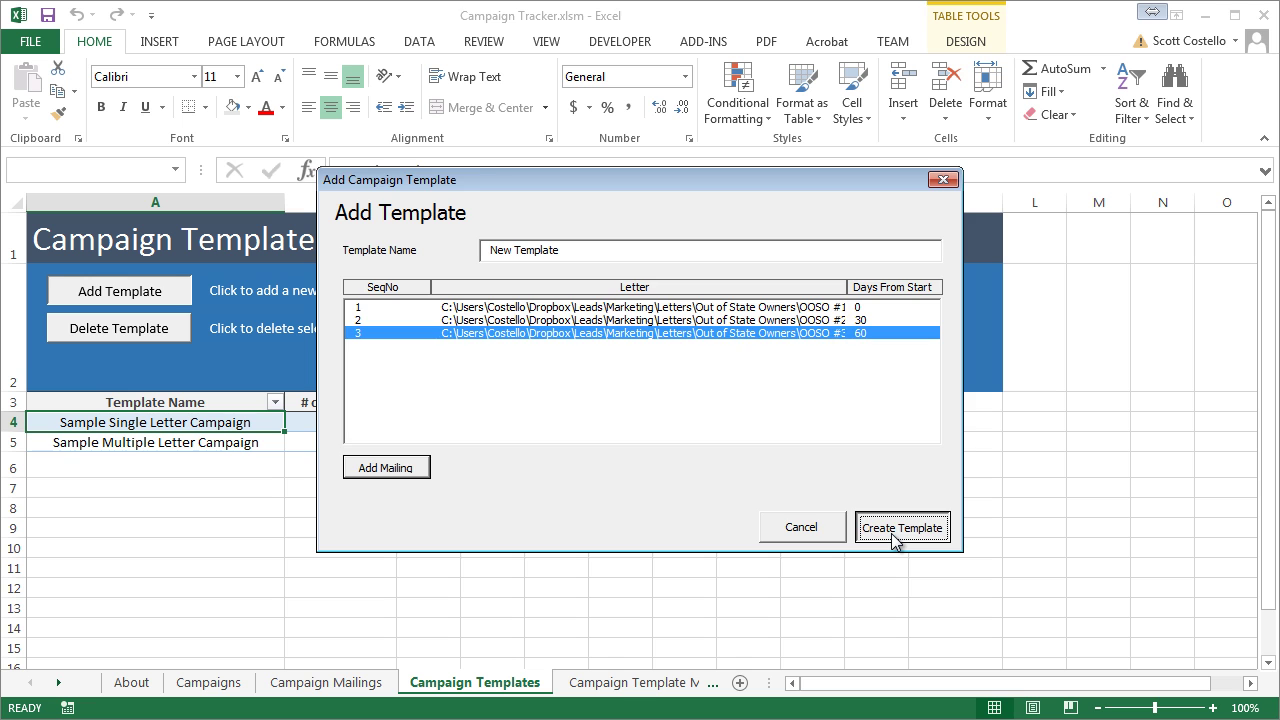
click(190, 468)
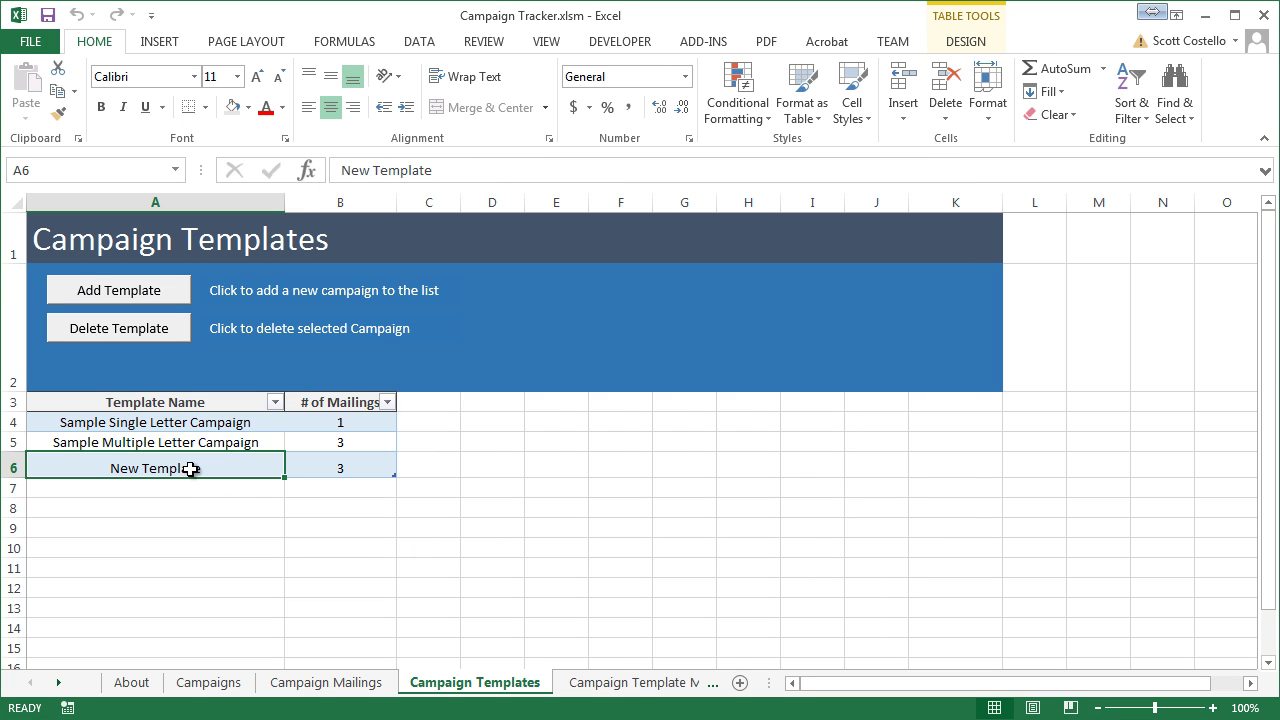
click(623, 684)
drag(124, 440, 906, 477)
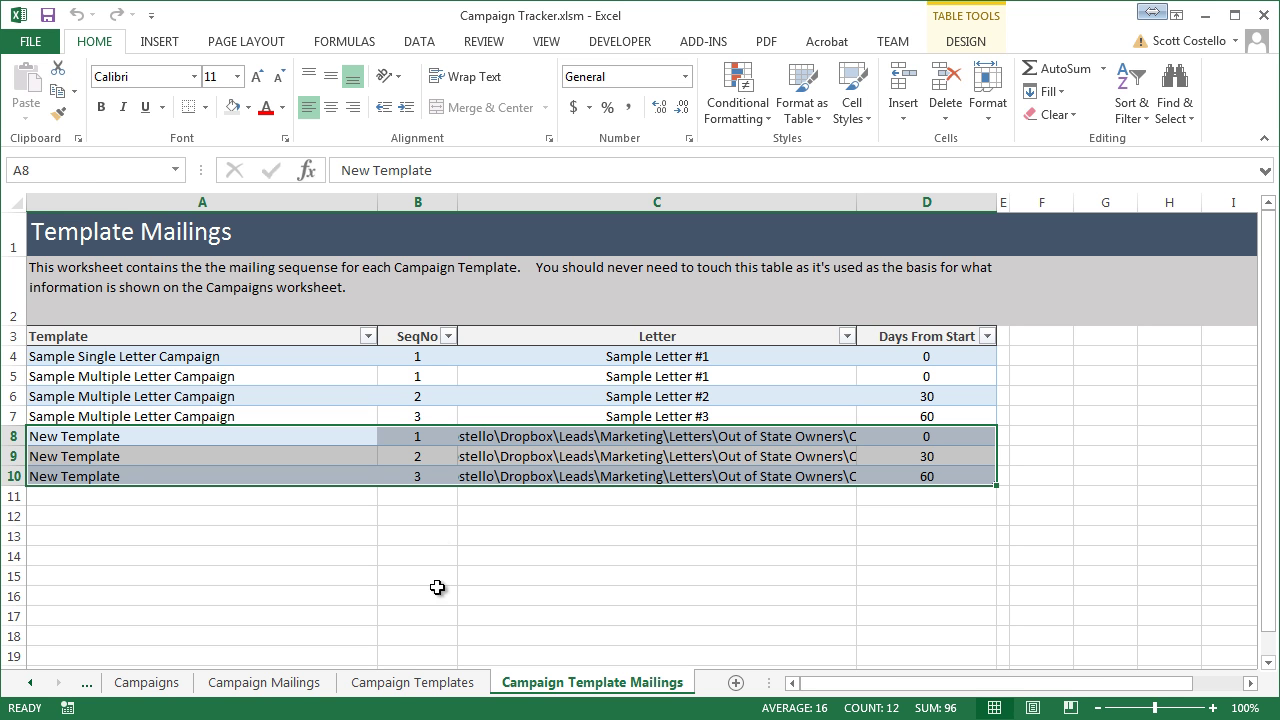
click(420, 684)
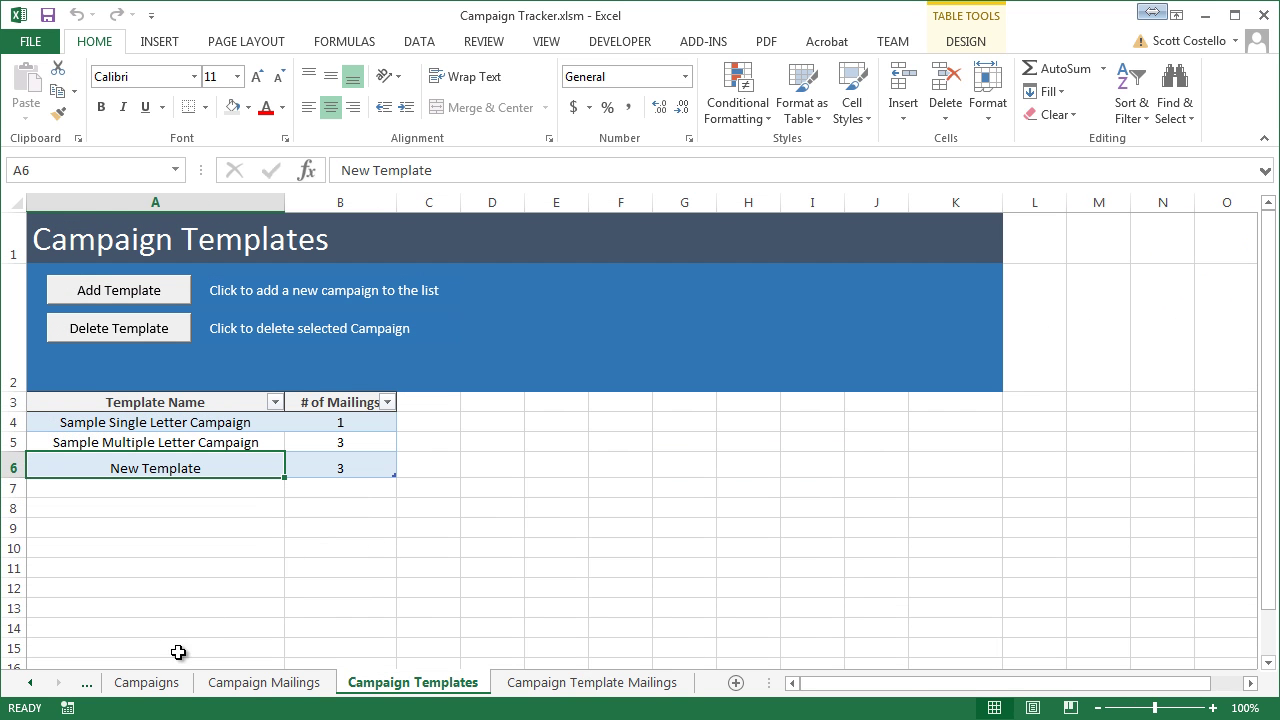
- Start a new campaign named Probate Campaign #1 with the Leads\Probate\Probate.xlsx lead list
click(169, 683)
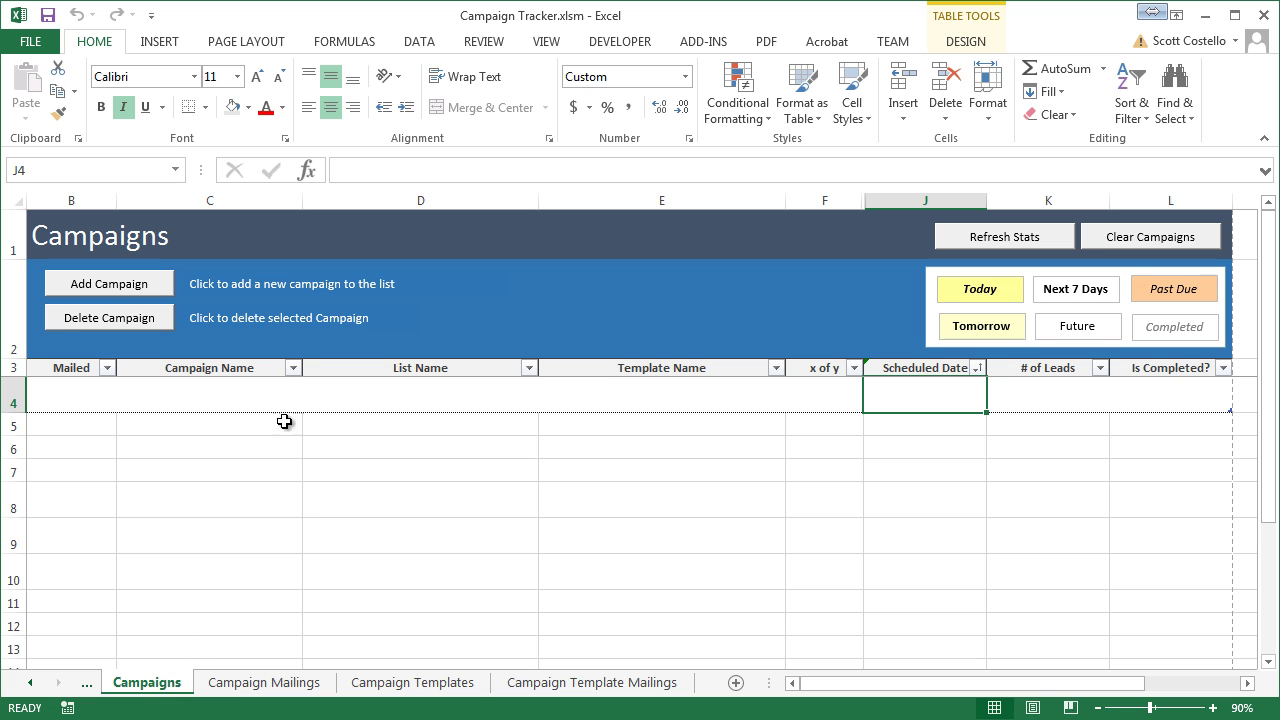
click(125, 288)
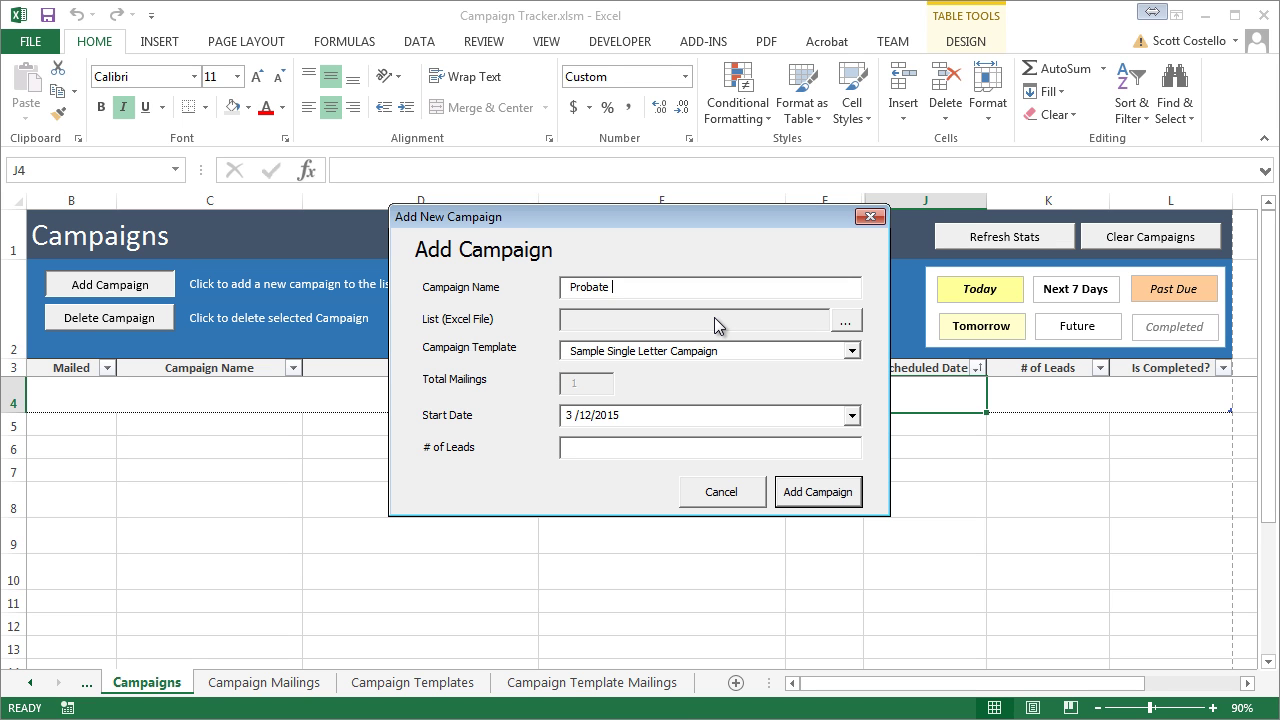
text(Probate Campaign #1)
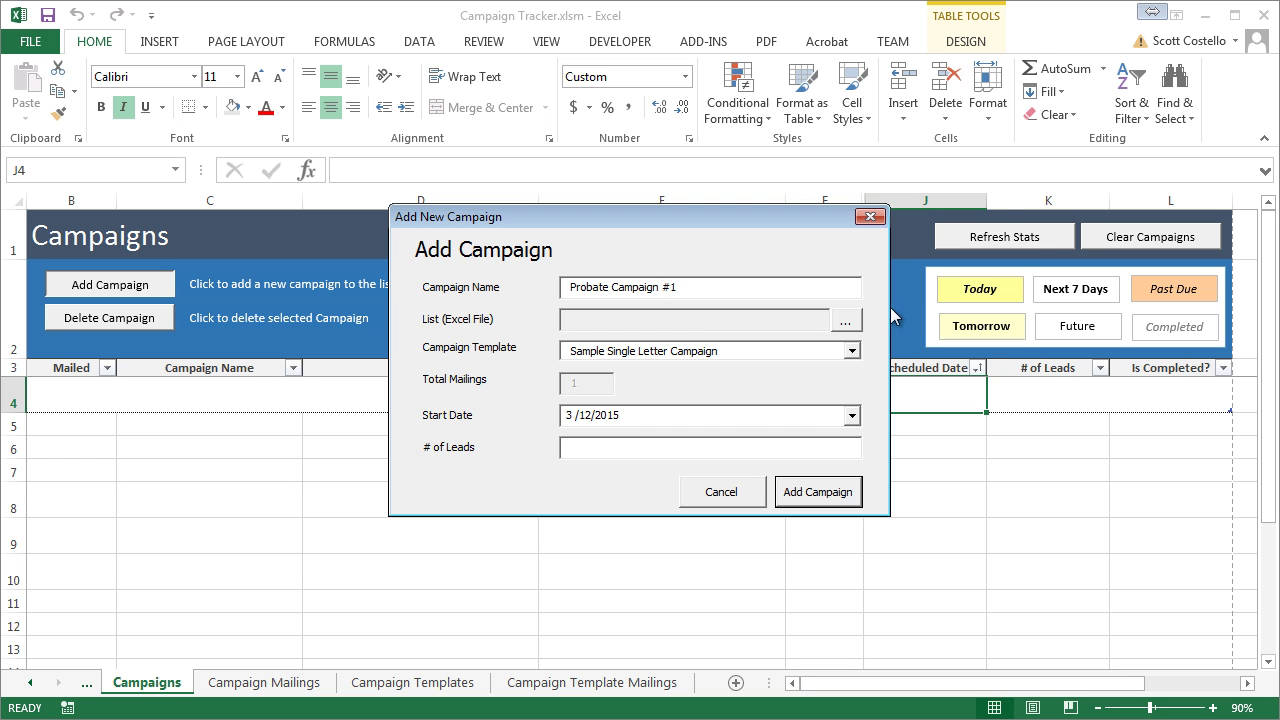
click(845, 320)
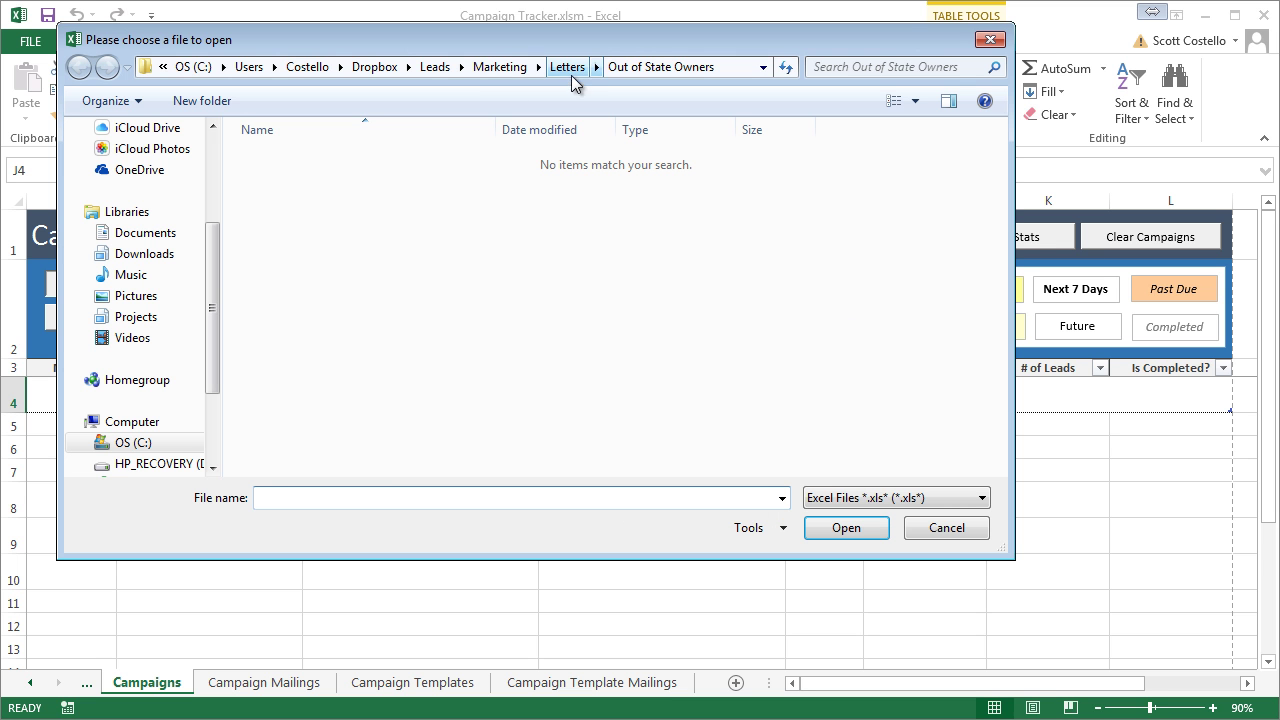
click(500, 67)
click(456, 67)
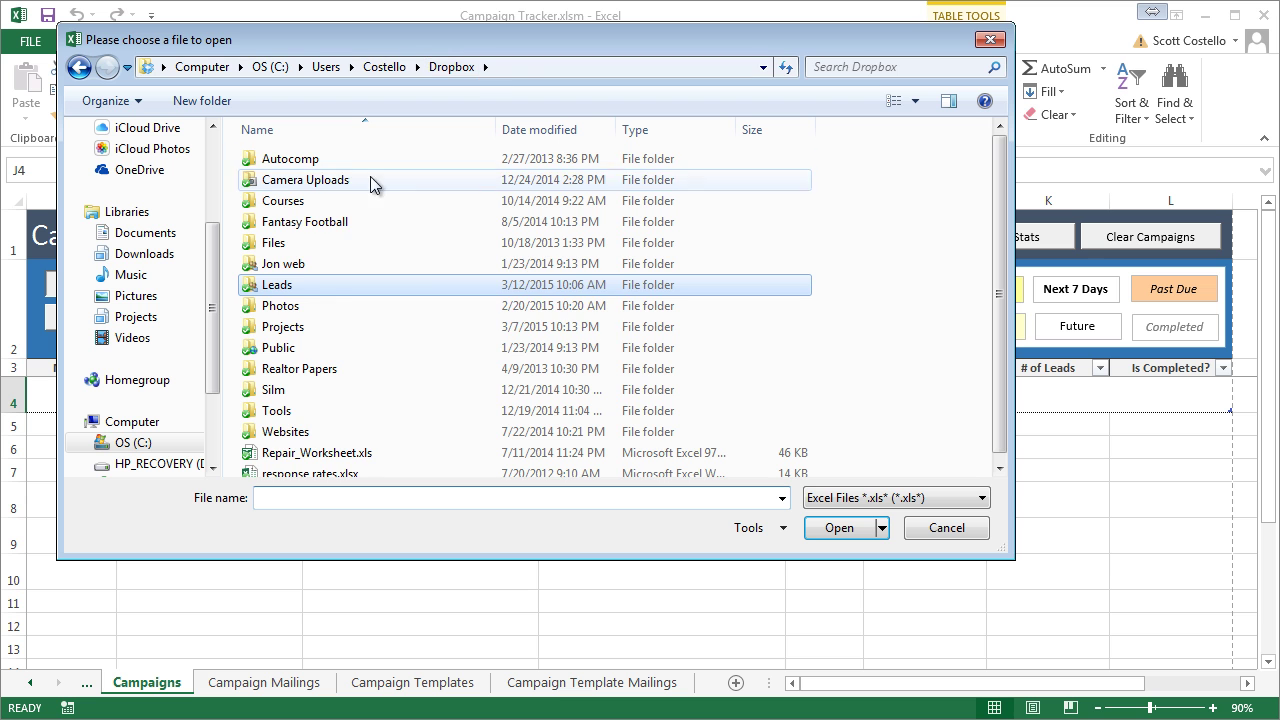
double_click(285, 285)
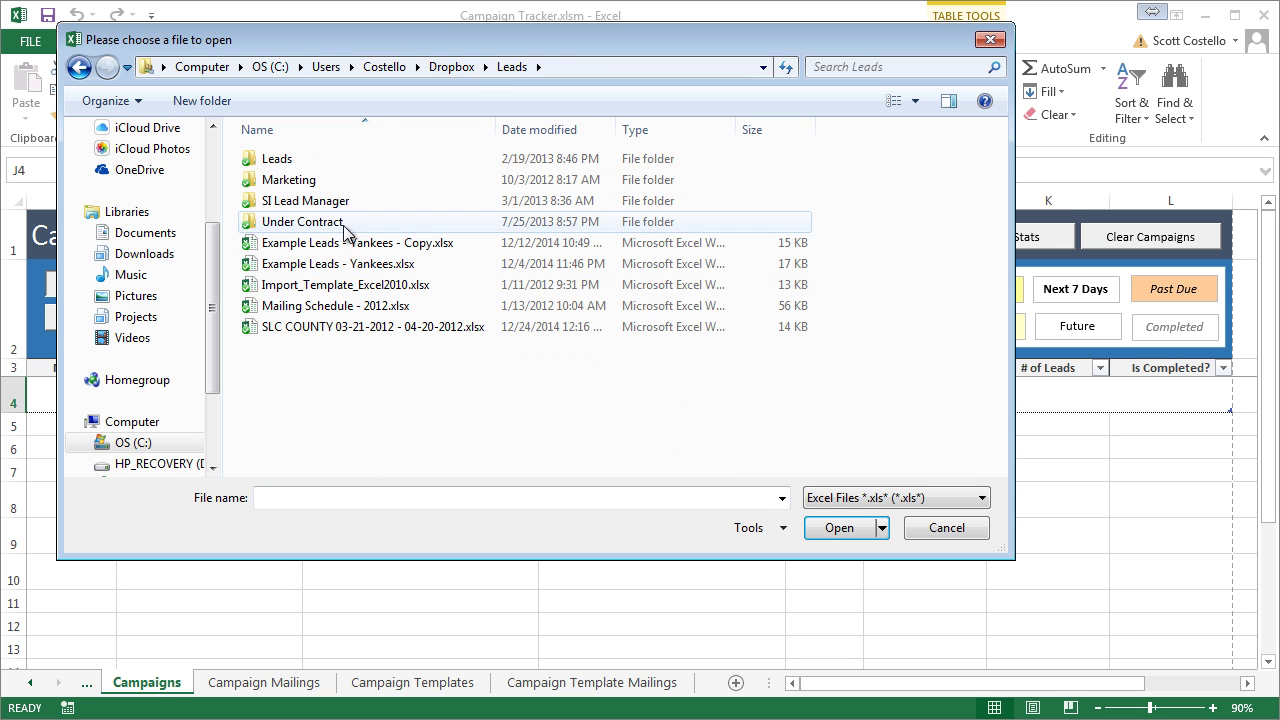
double_click(340, 160)
double_click(332, 285)
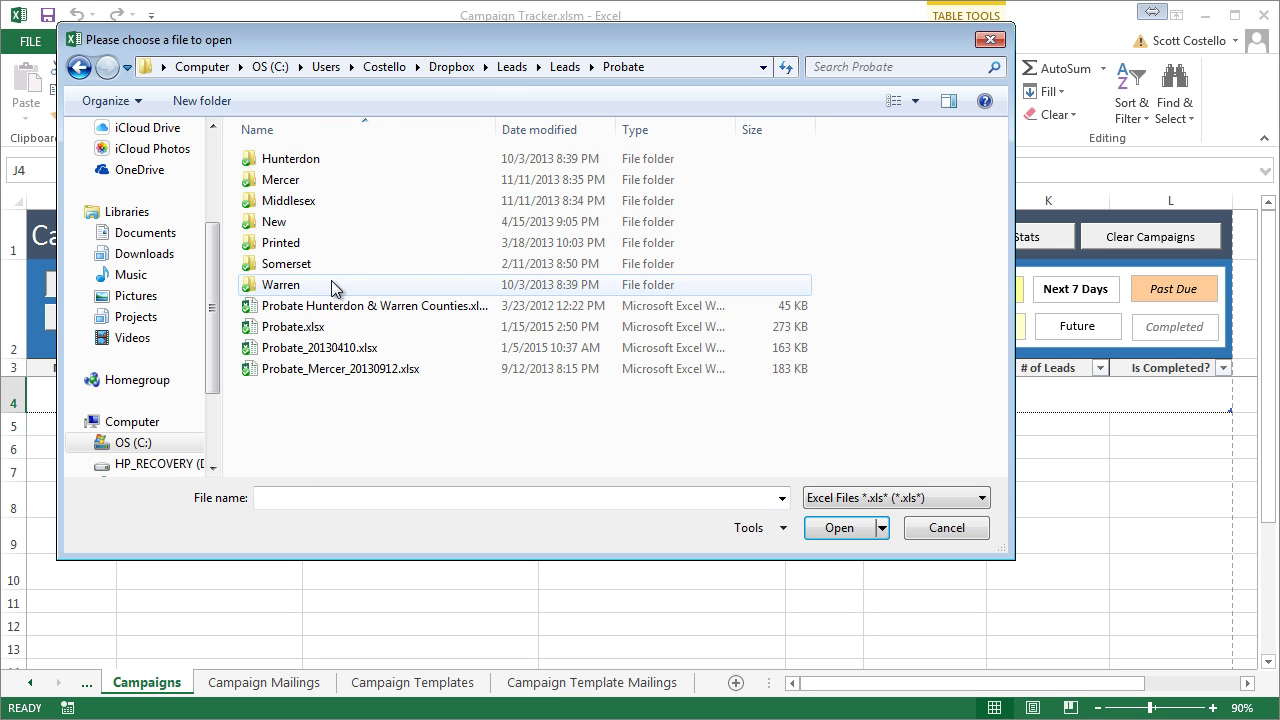
click(300, 327)
click(822, 527)
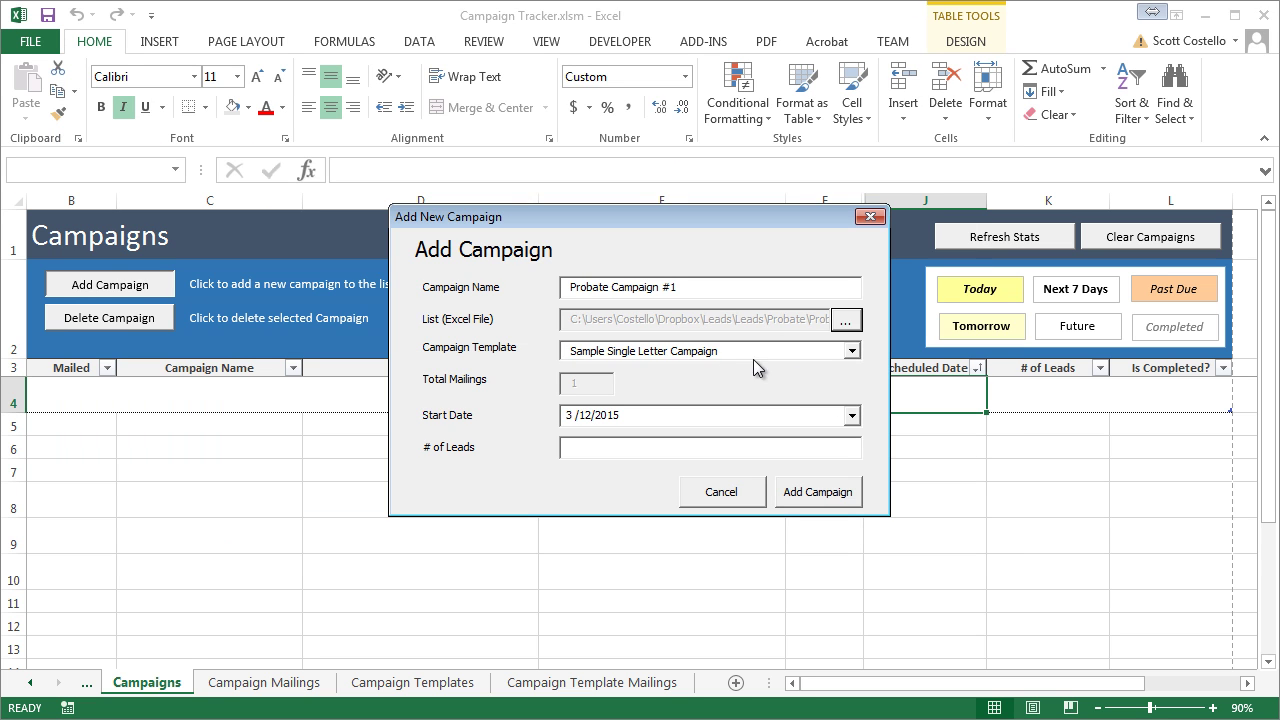
- Base the campaign on New Template with 500 leads and add it to the table
click(852, 352)
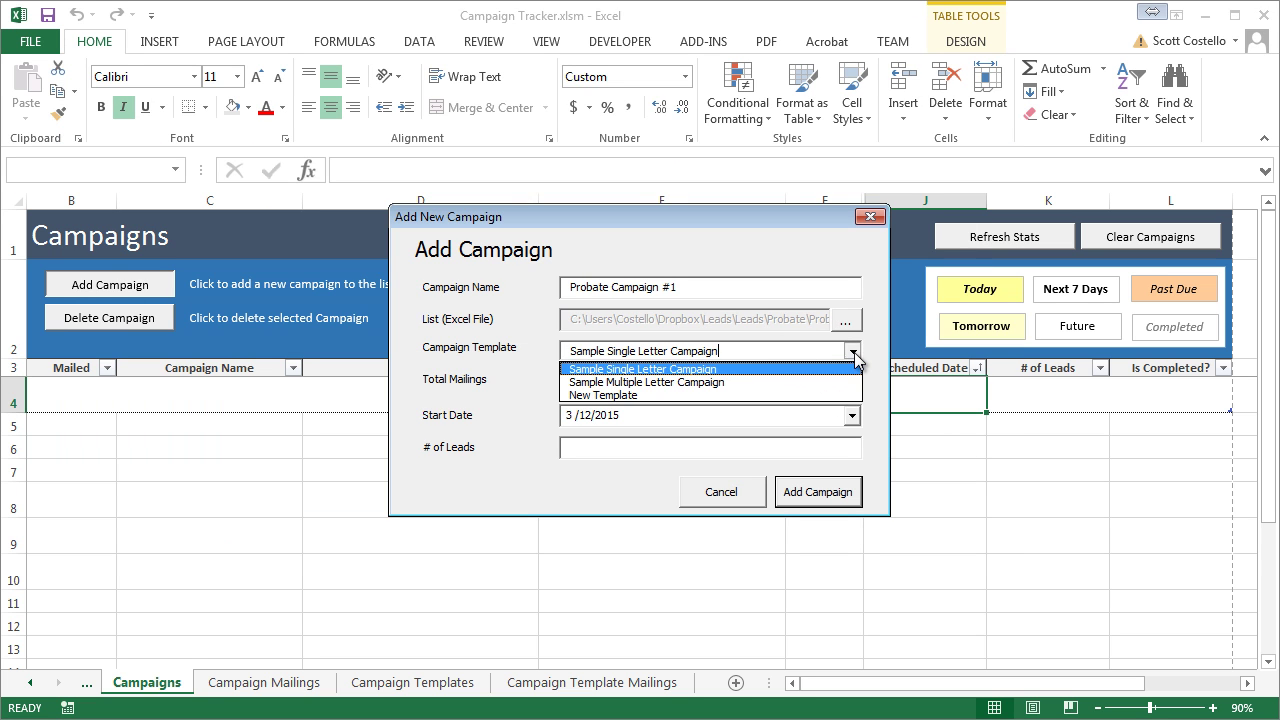
click(733, 395)
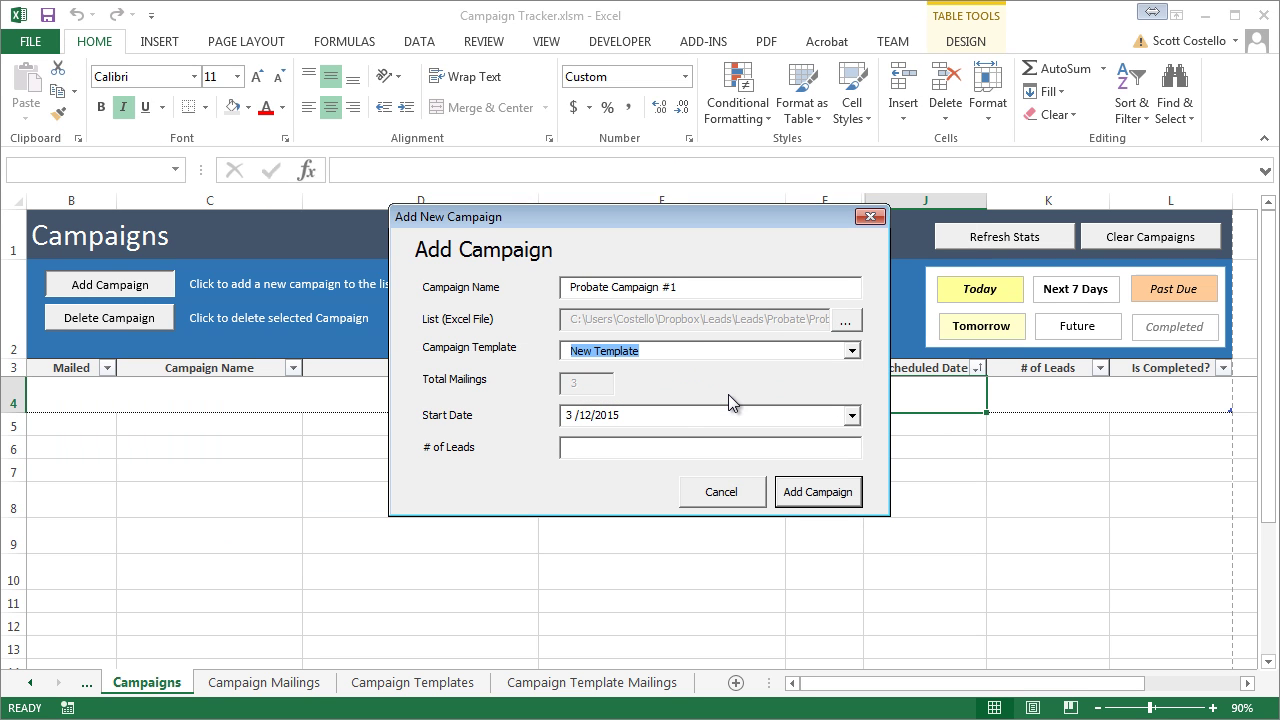
click(632, 450)
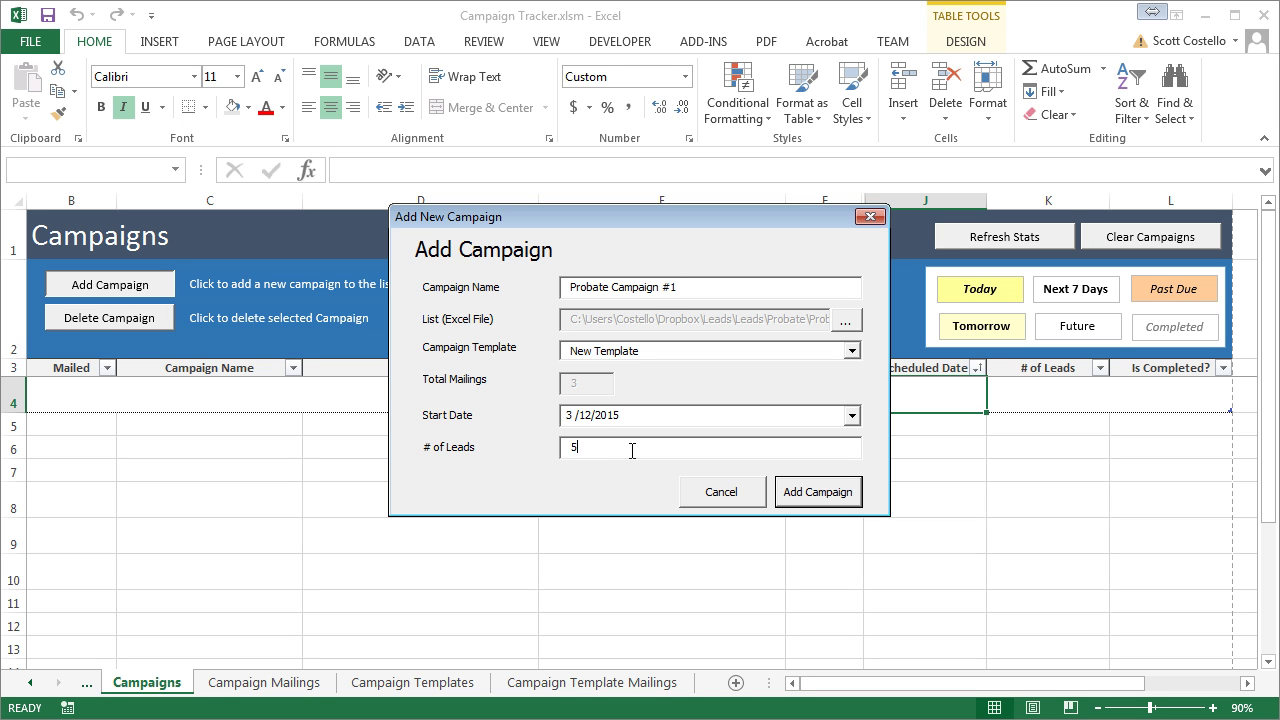
text(500)
click(787, 498)
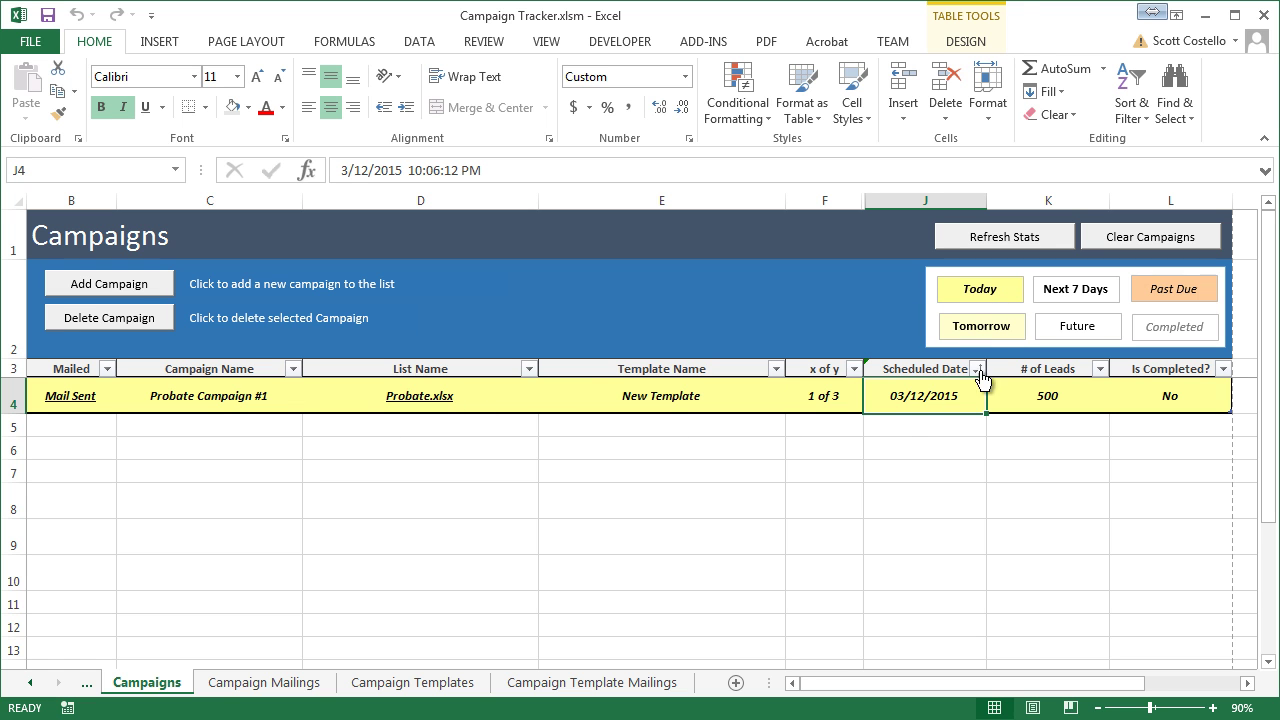
click(996, 336)
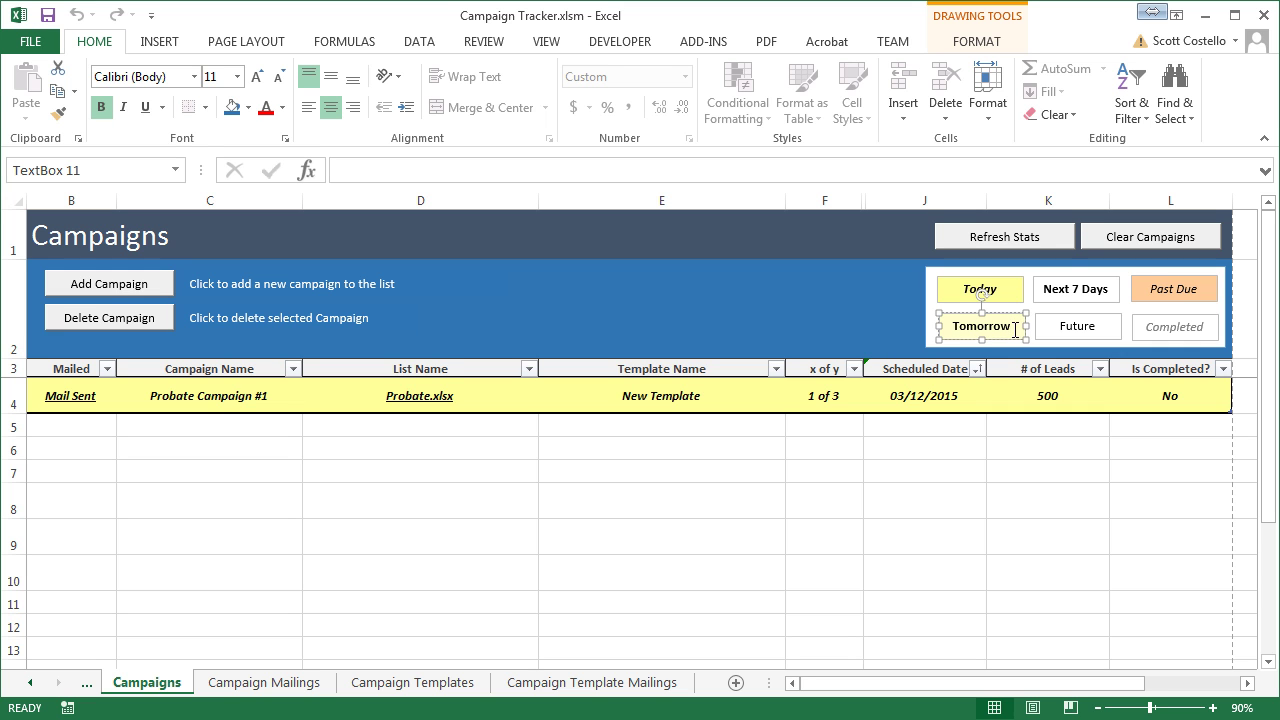
click(1108, 295)
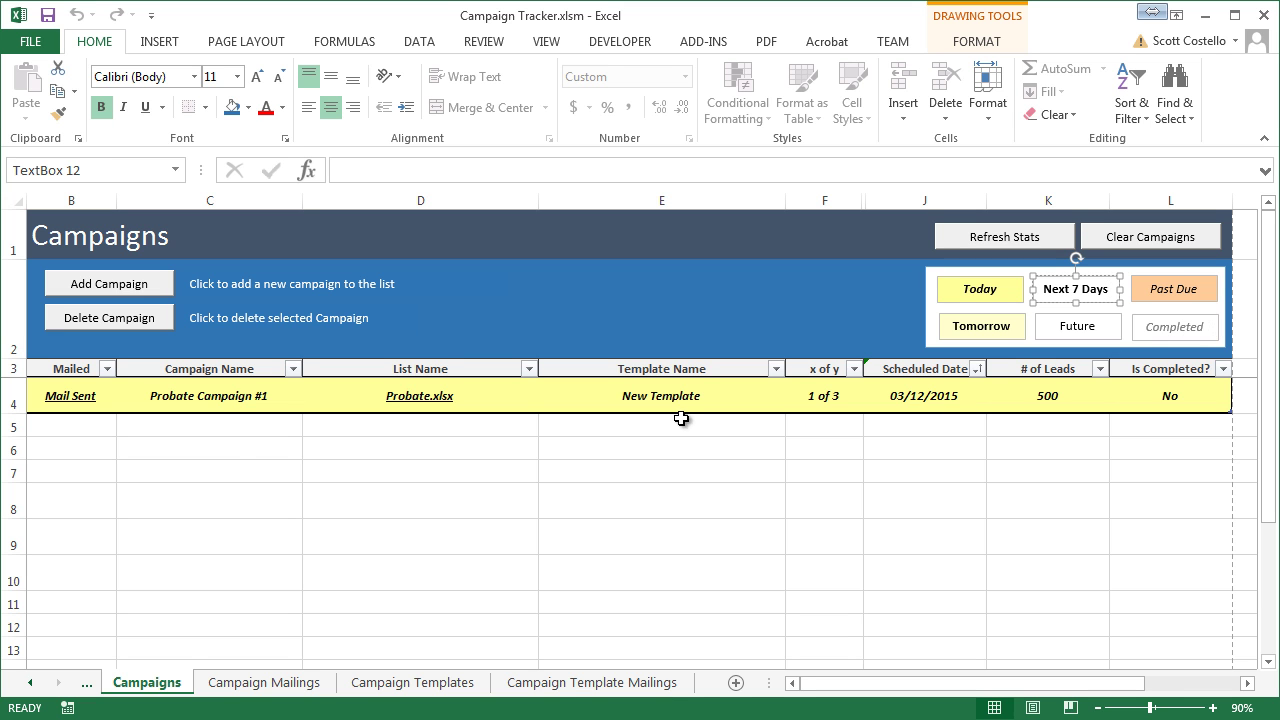
- Add Probate Campaign #2 with Probate_Mercer_20130912.xlsx, Sample Single Letter Campaign, starting 03/26/2015
click(165, 290)
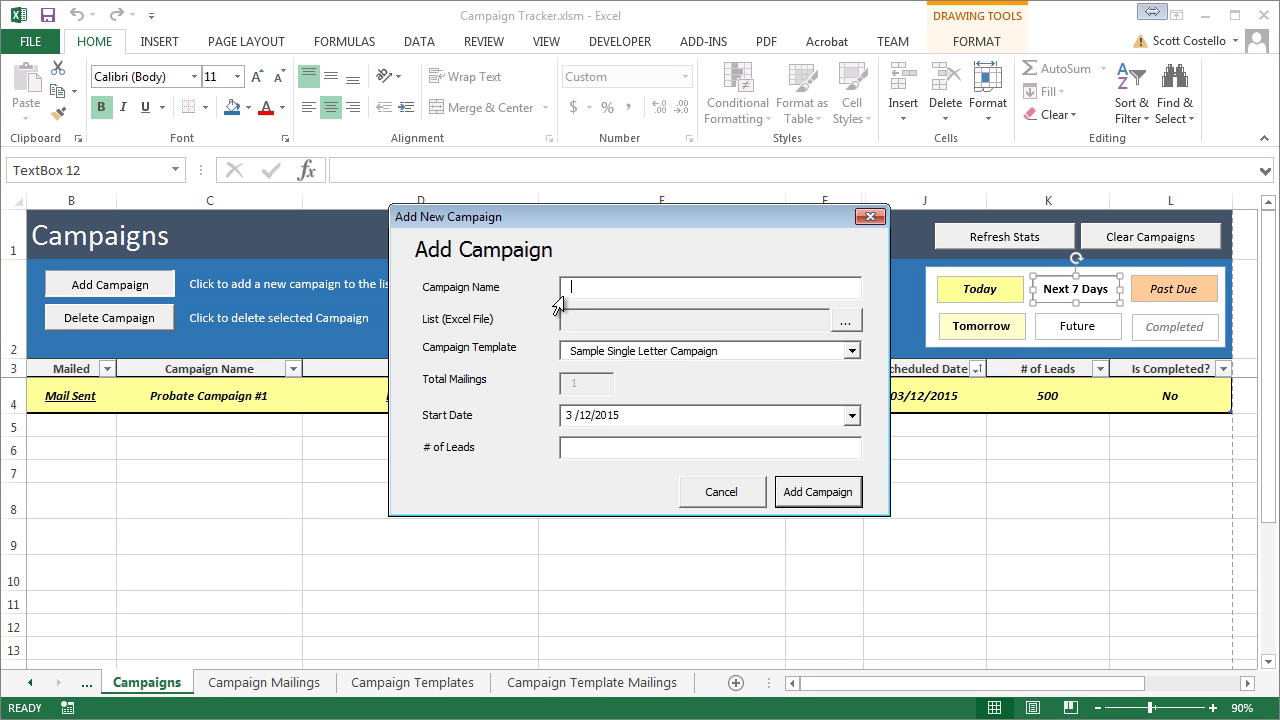
text(Probate Campaign #2)
click(846, 320)
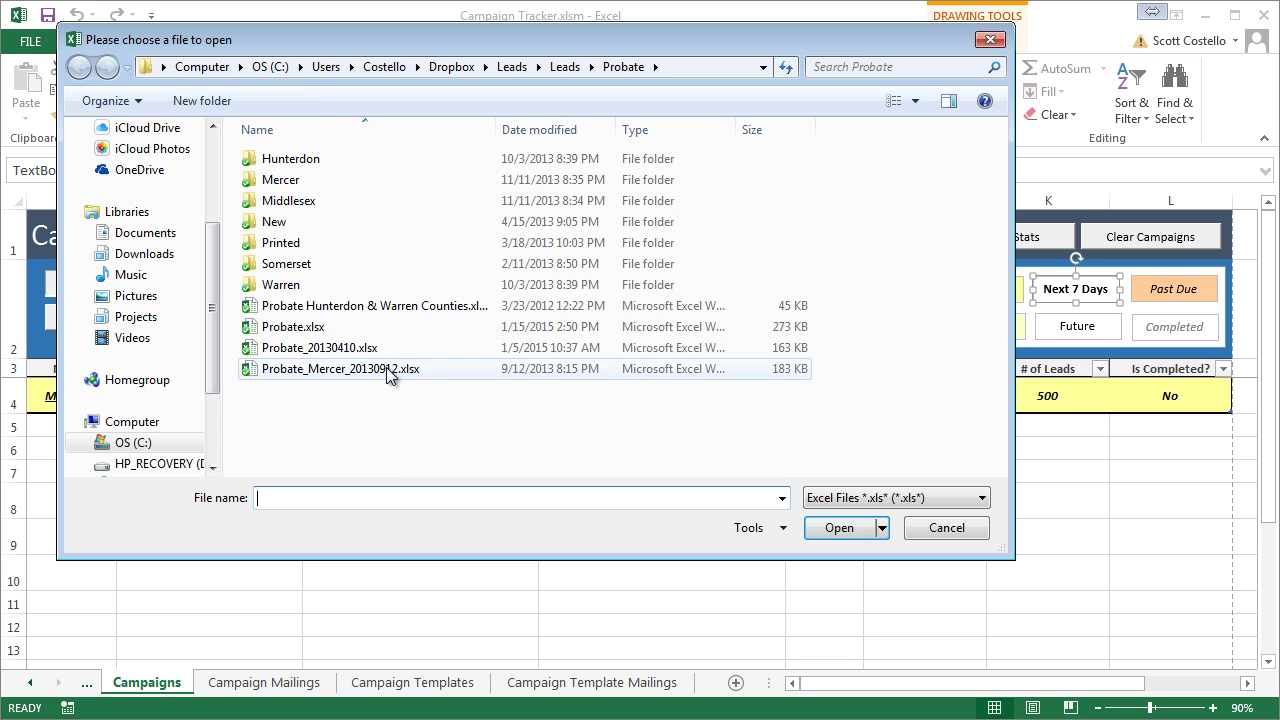
click(391, 370)
click(839, 527)
click(852, 351)
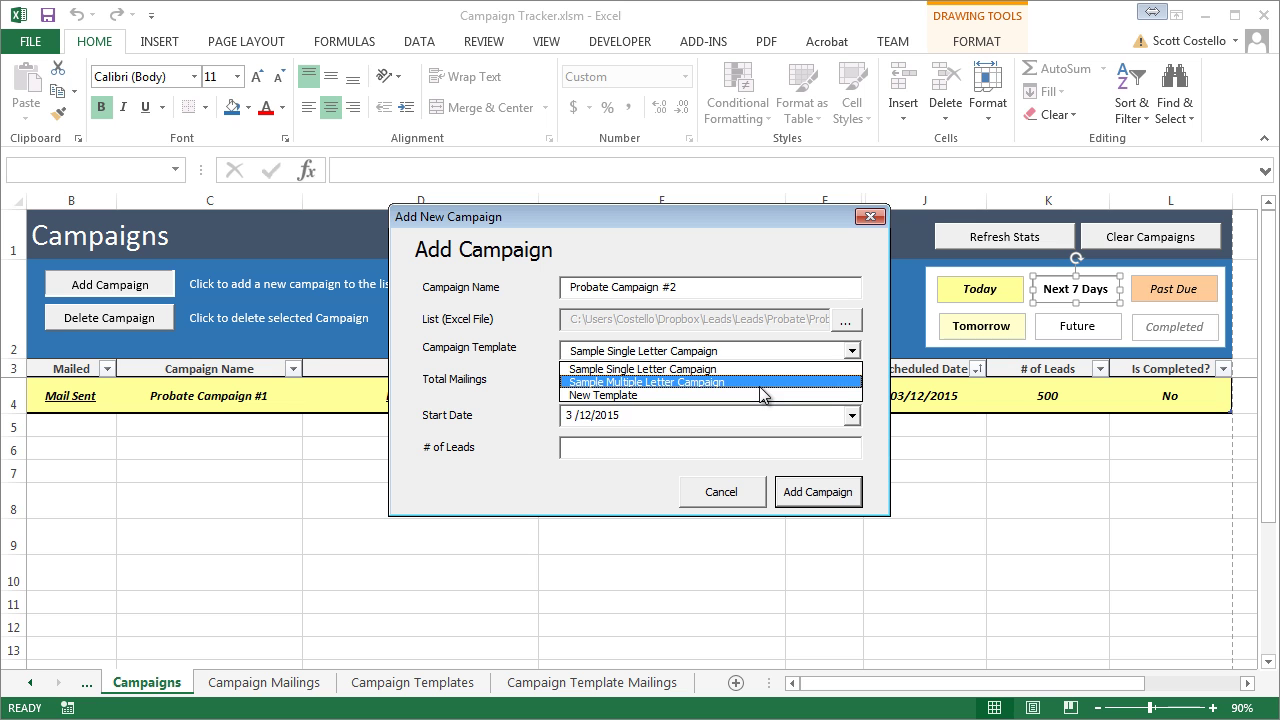
click(724, 373)
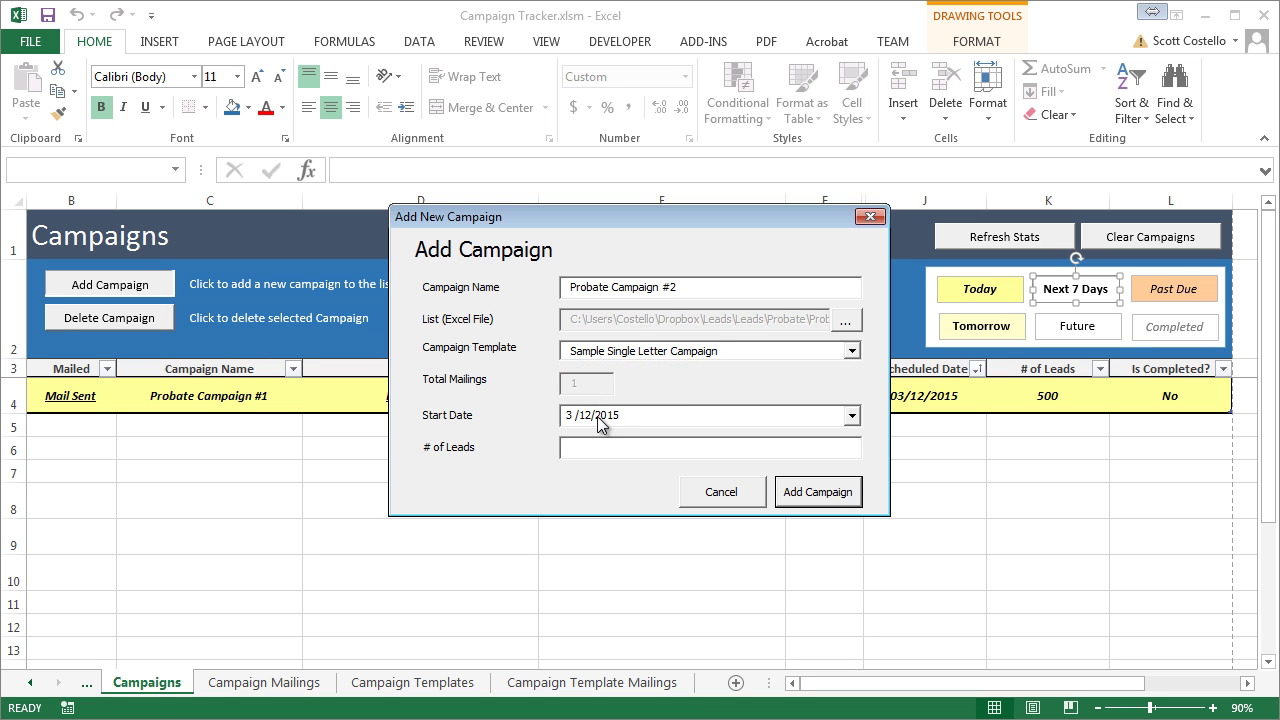
click(852, 417)
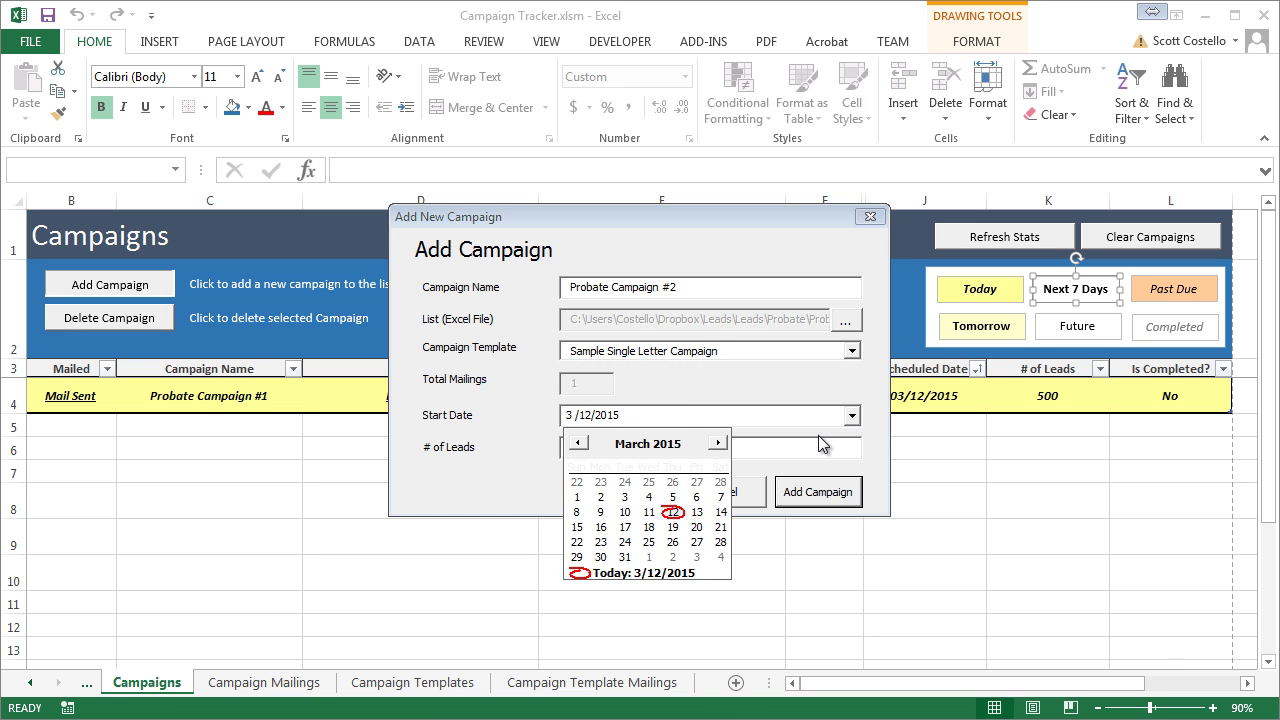
click(674, 543)
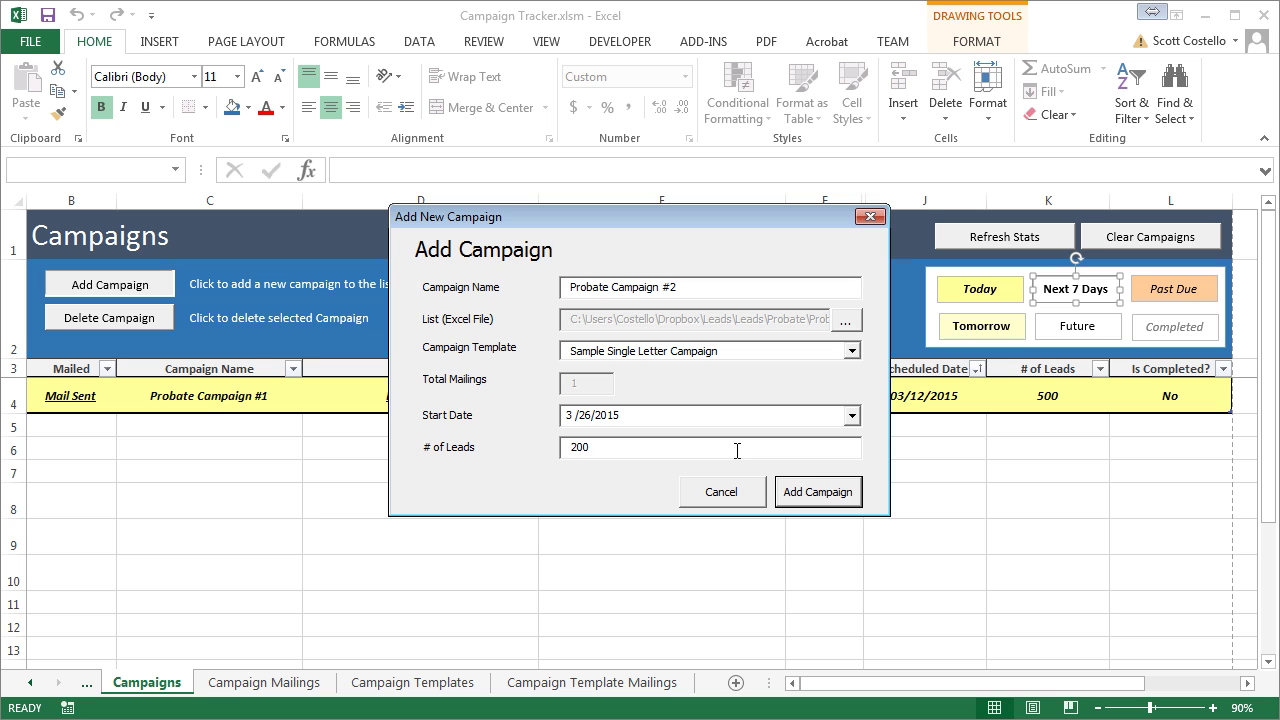
click(818, 489)
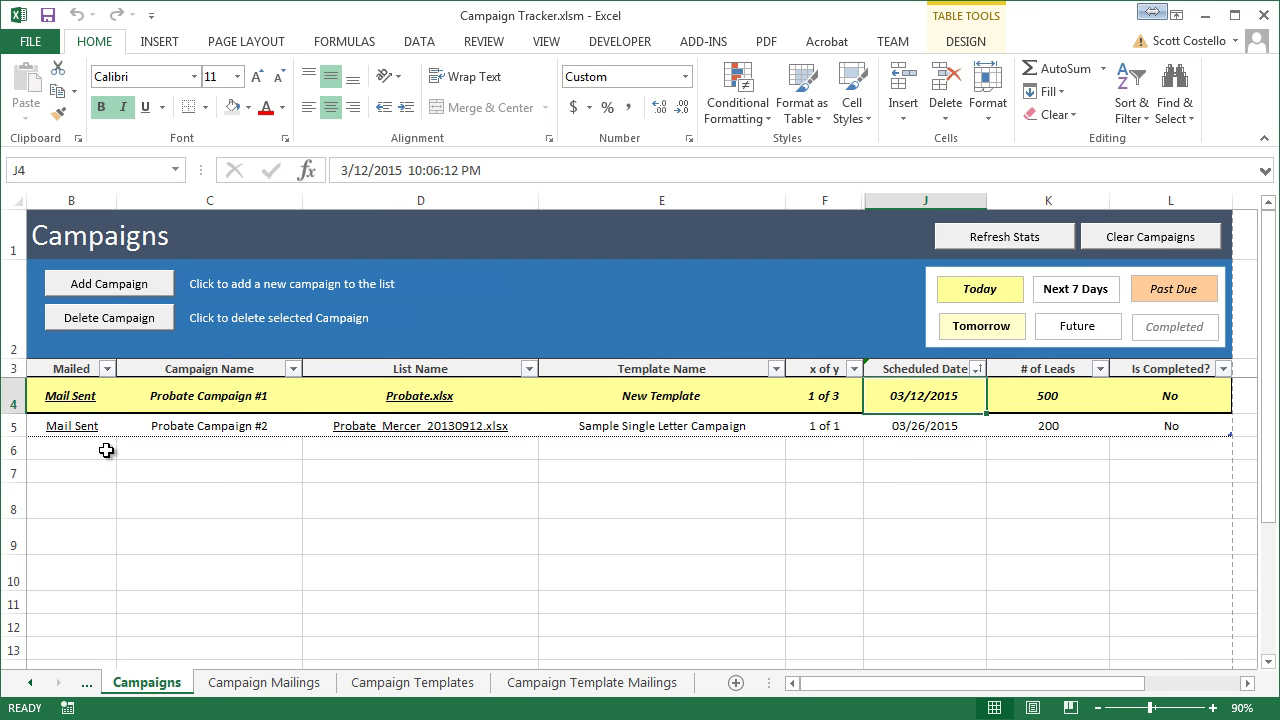
click(641, 426)
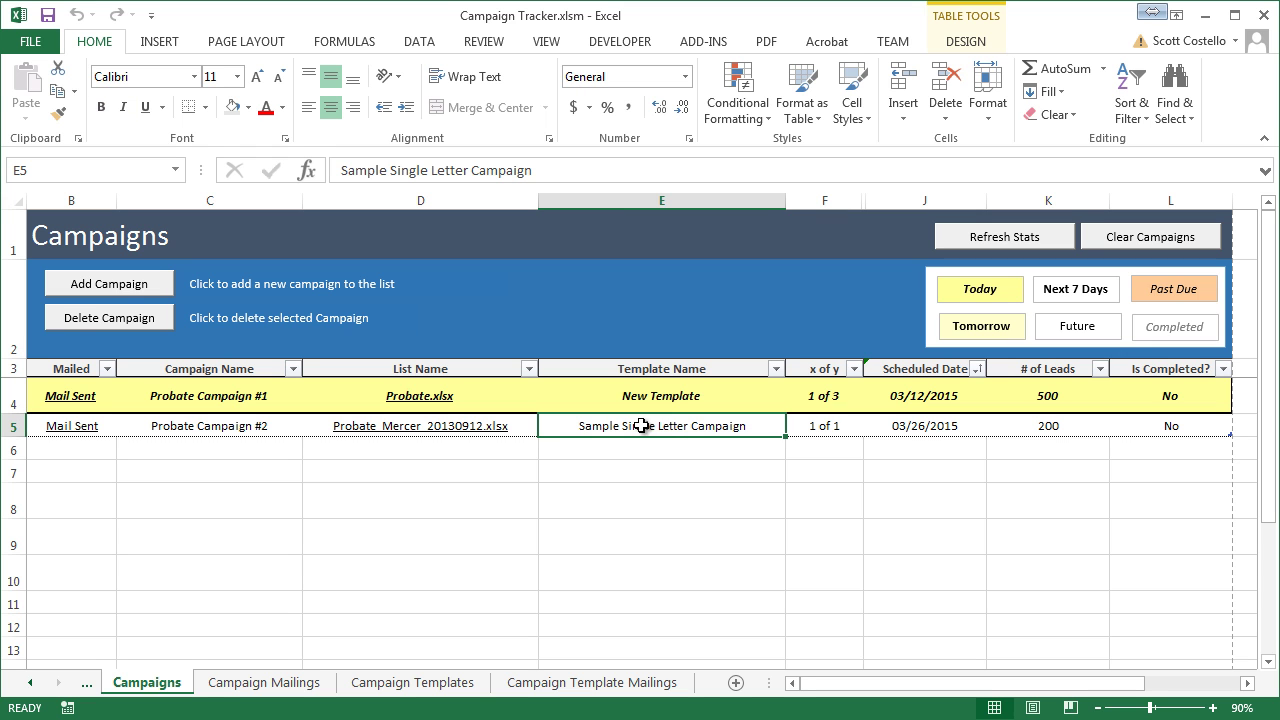
click(892, 430)
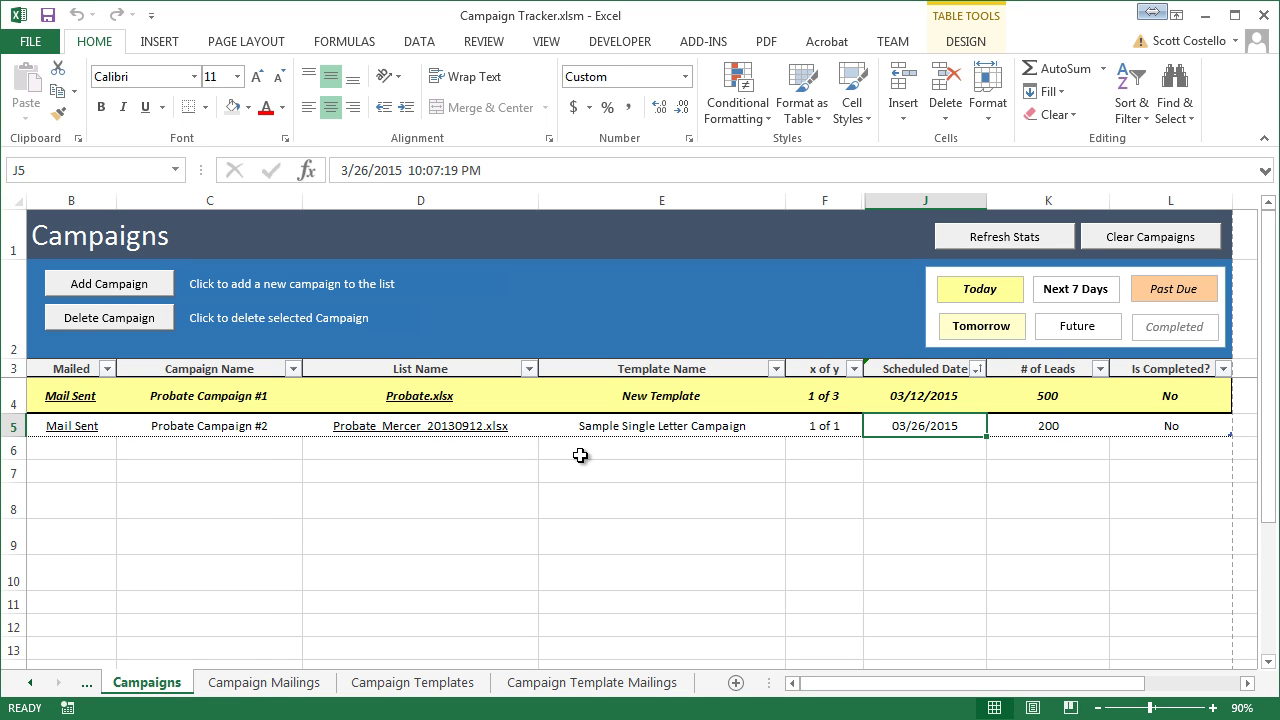
click(257, 687)
drag(75, 327, 1228, 358)
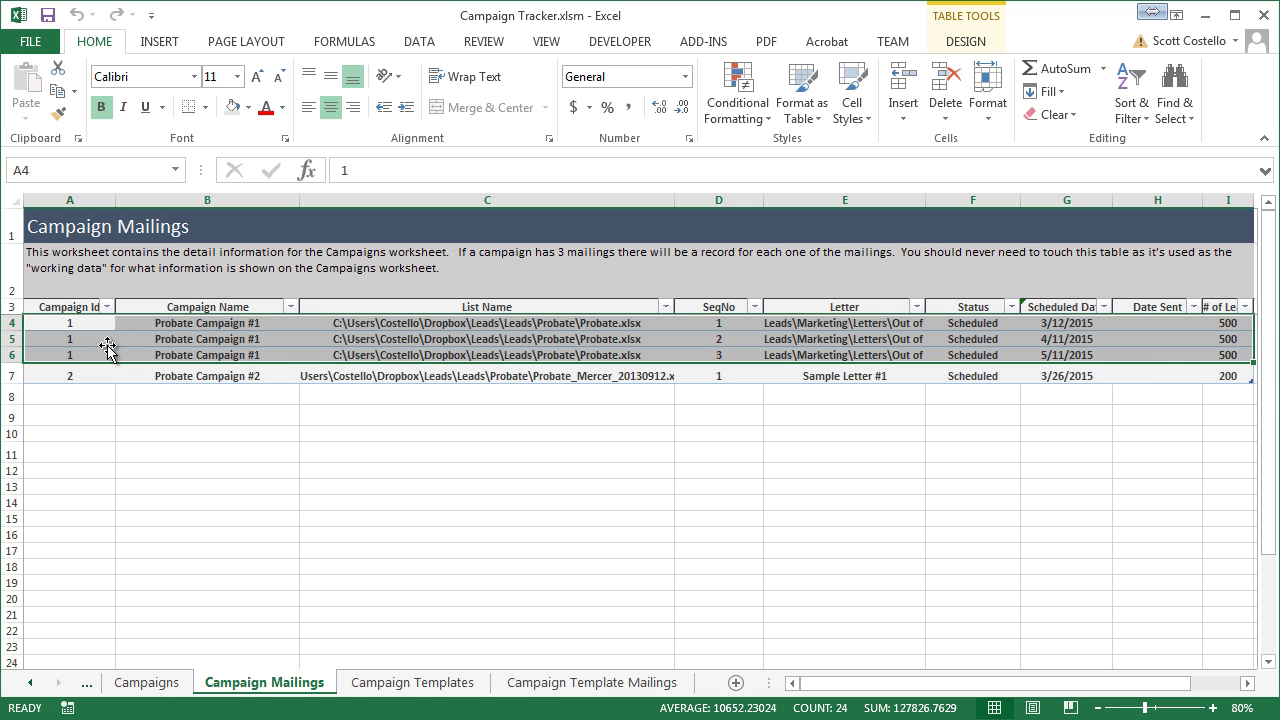
drag(94, 374, 1197, 374)
click(196, 356)
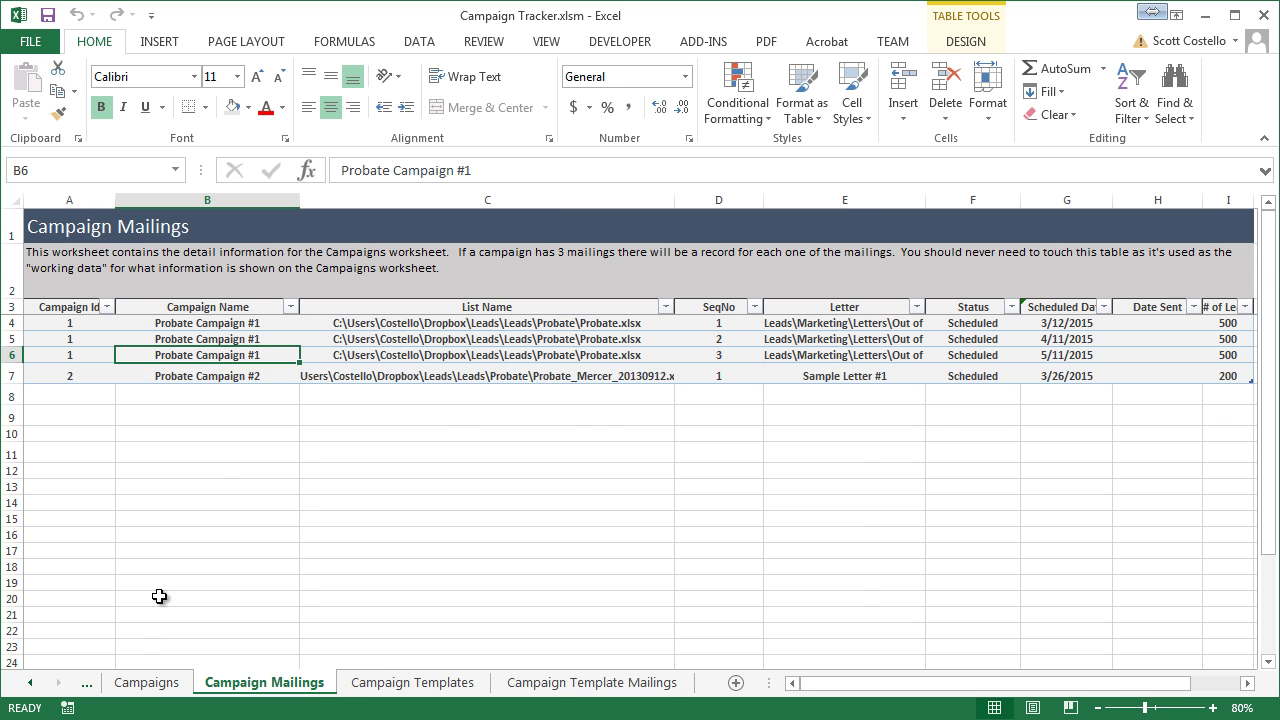
click(140, 684)
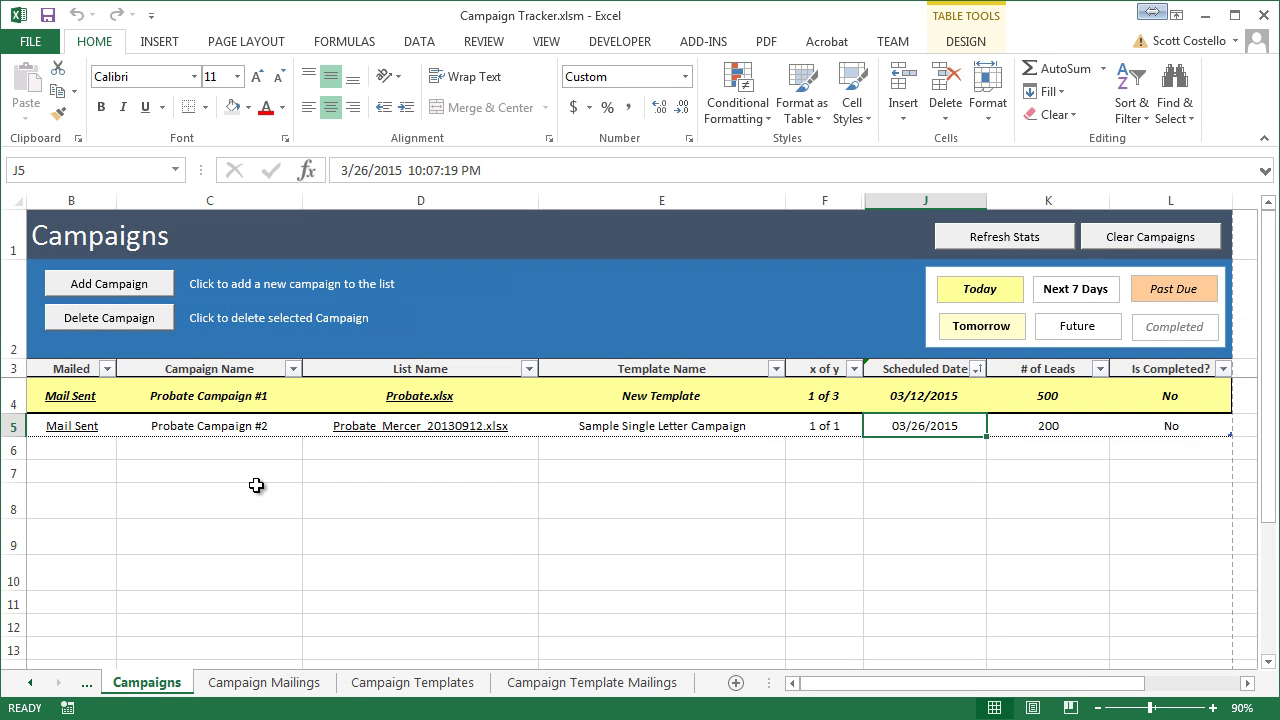
- Mark Probate Campaign #1's first mailing as sent and check the new 04/11/2015 date in J4
click(78, 398)
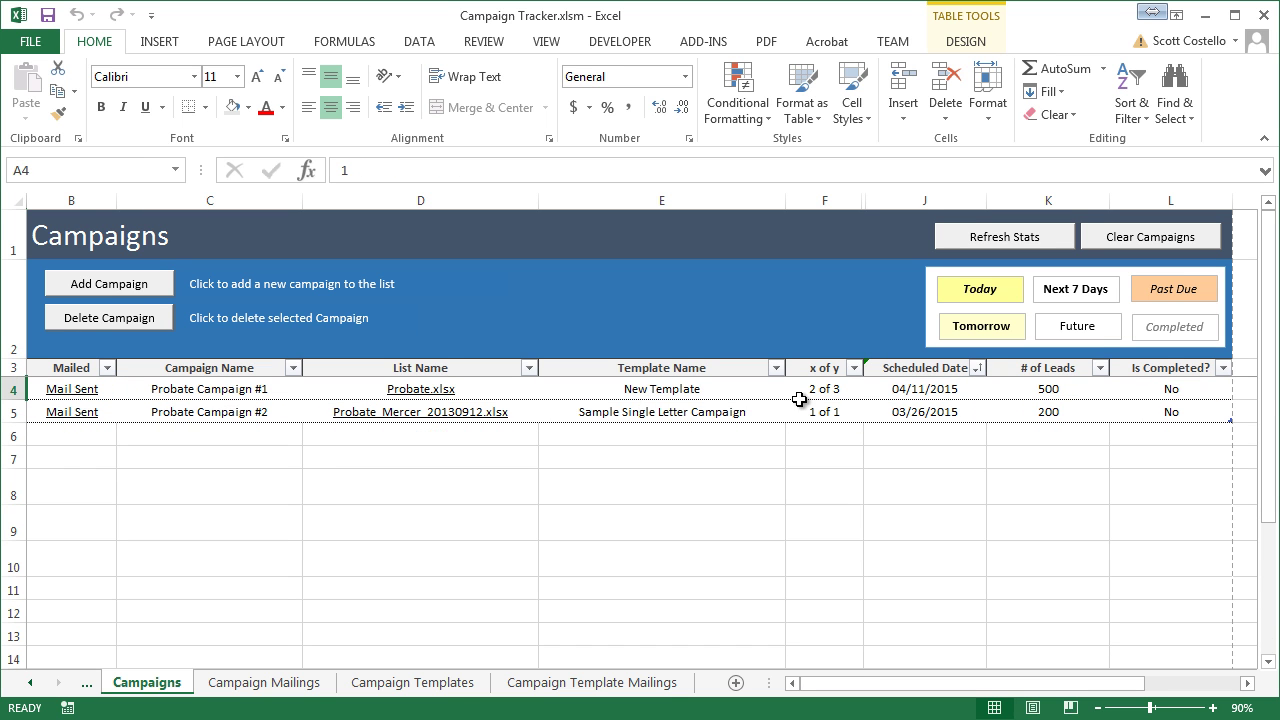
click(928, 390)
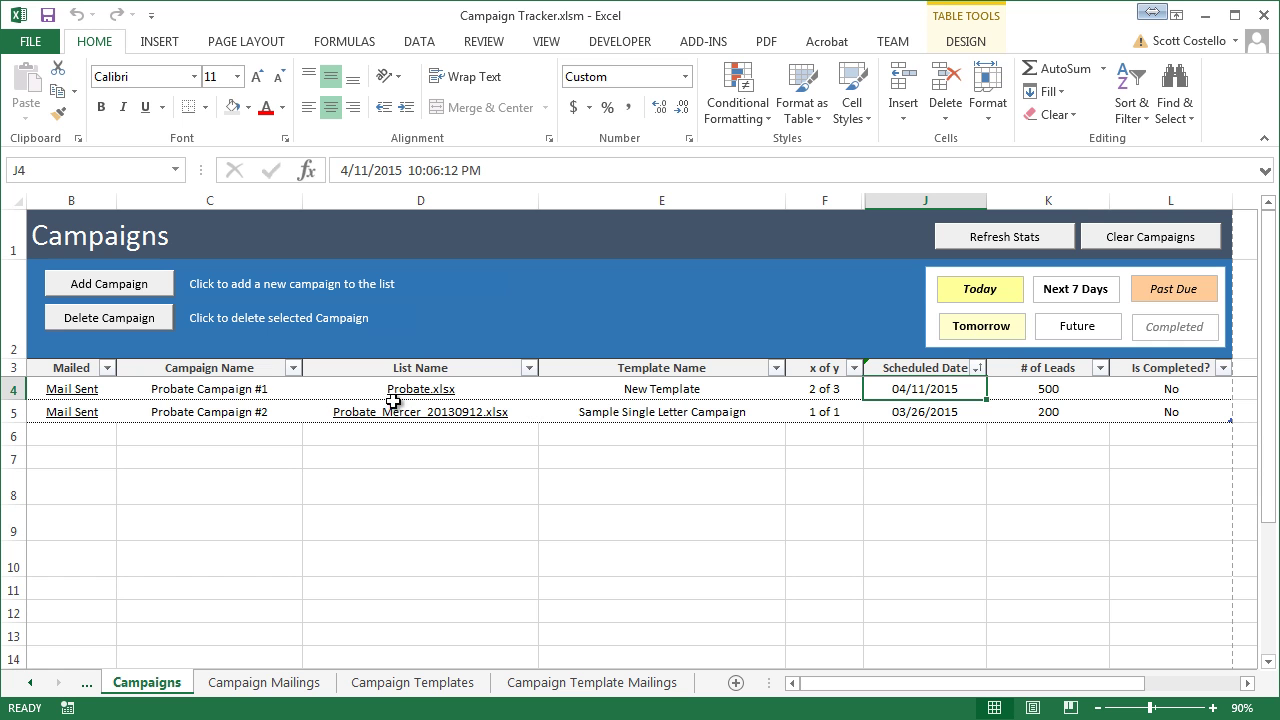
click(268, 683)
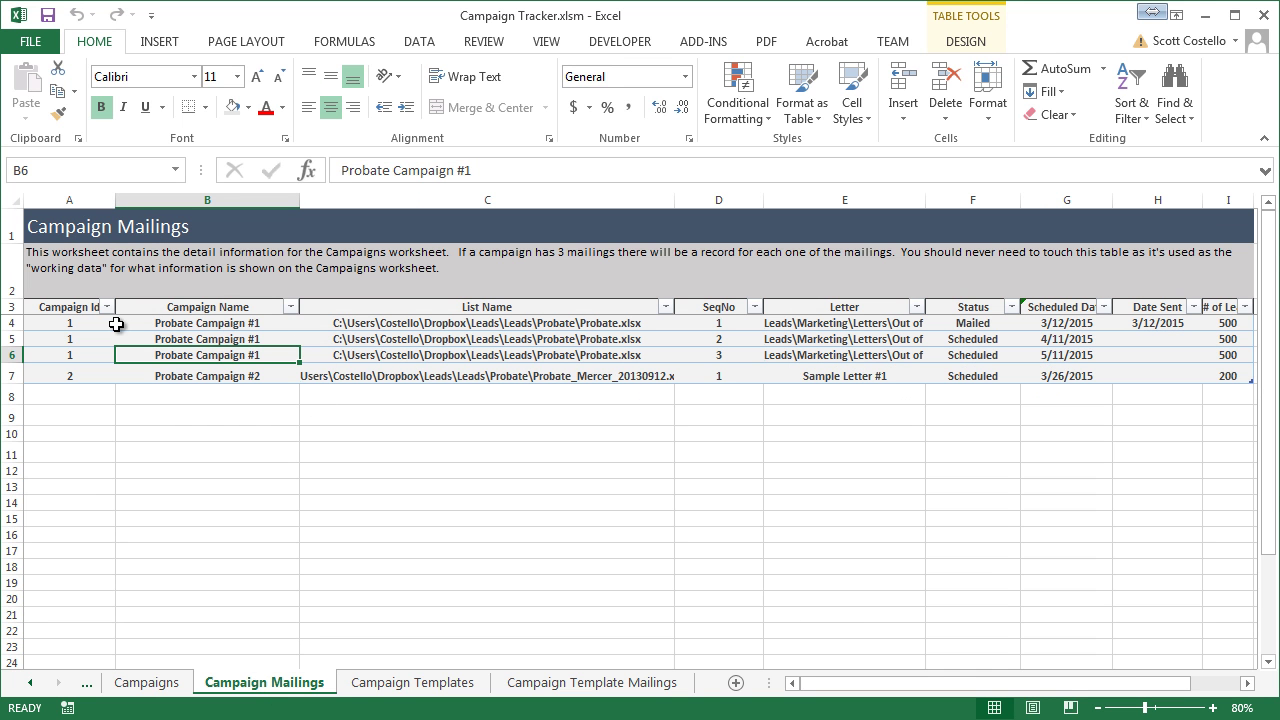
drag(110, 323, 1232, 335)
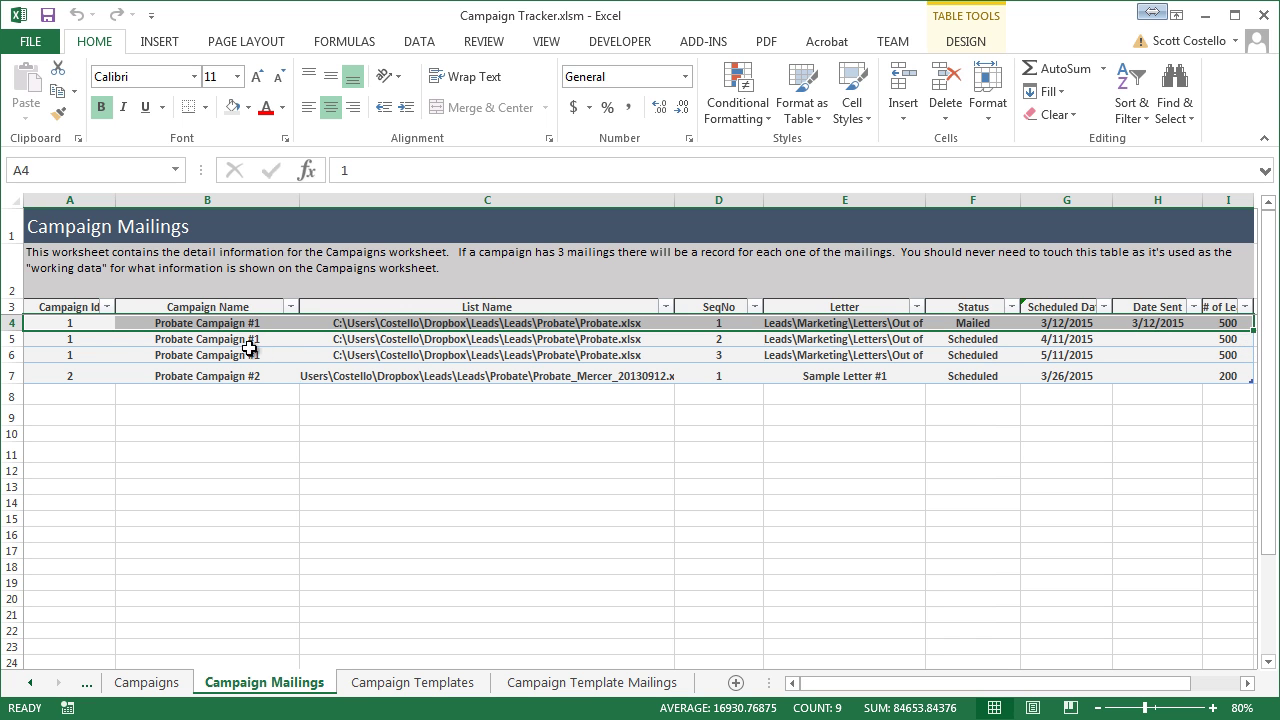
drag(108, 344, 1213, 338)
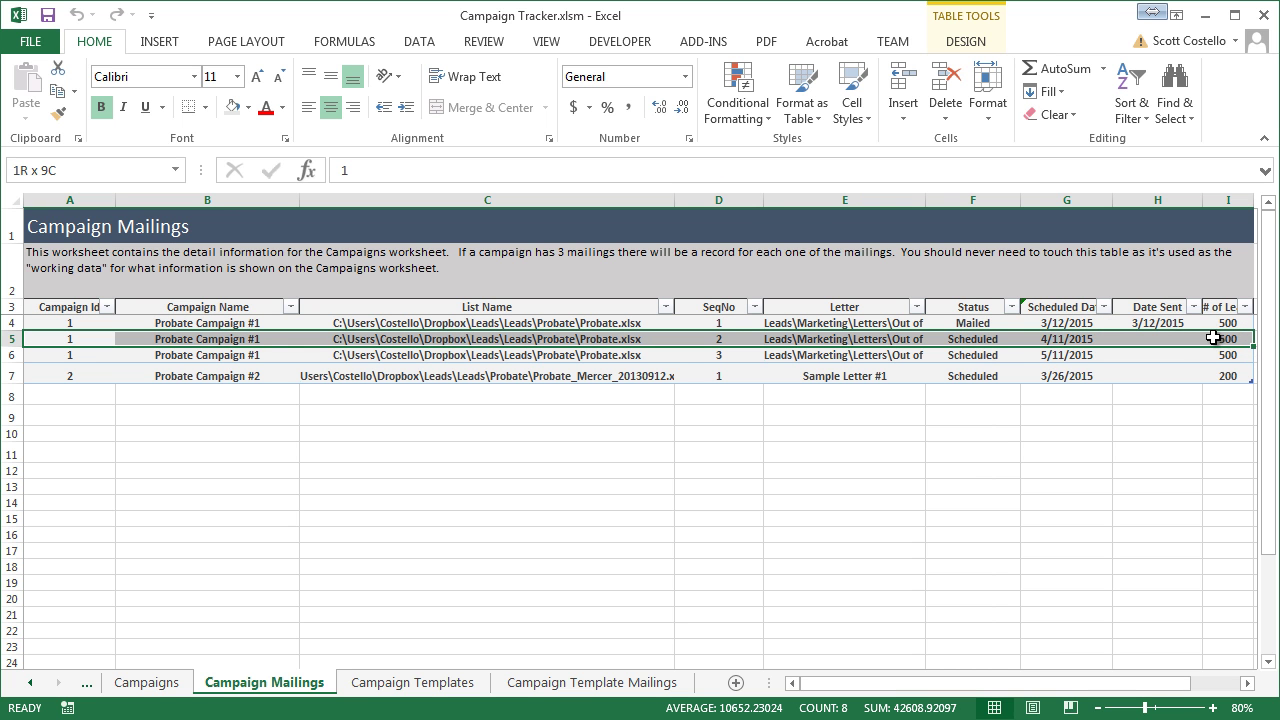
click(160, 682)
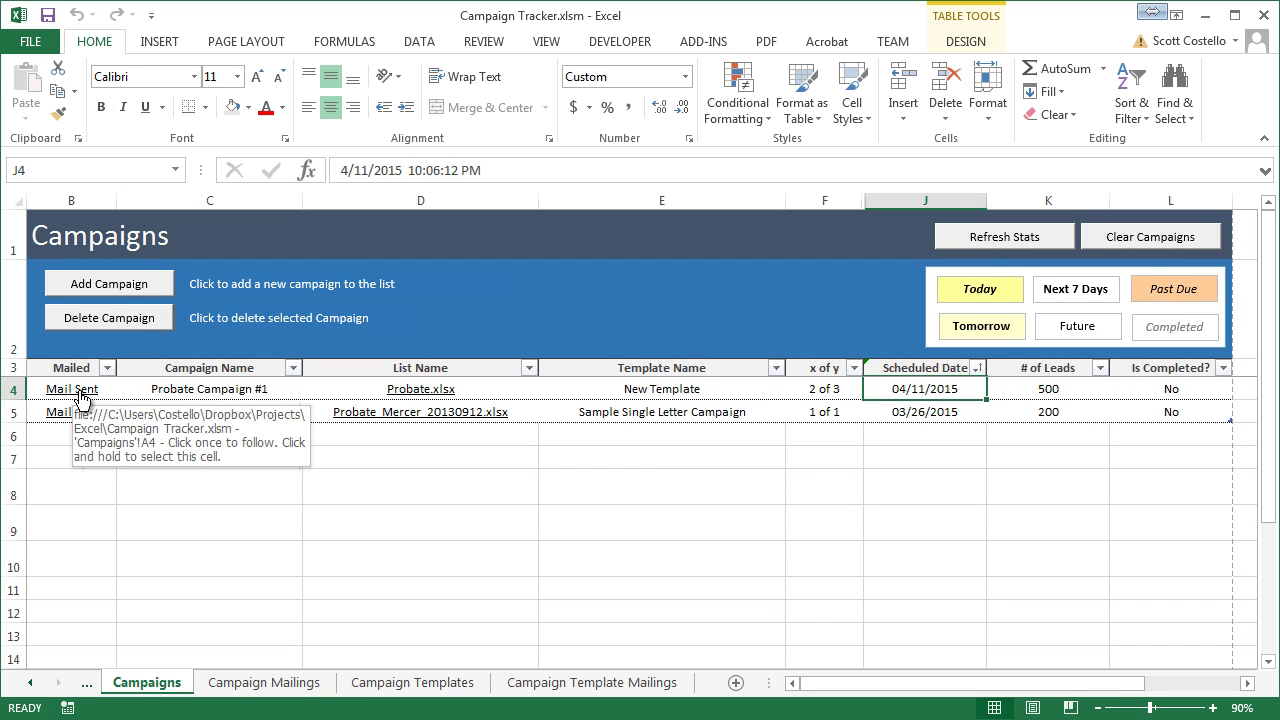
click(272, 688)
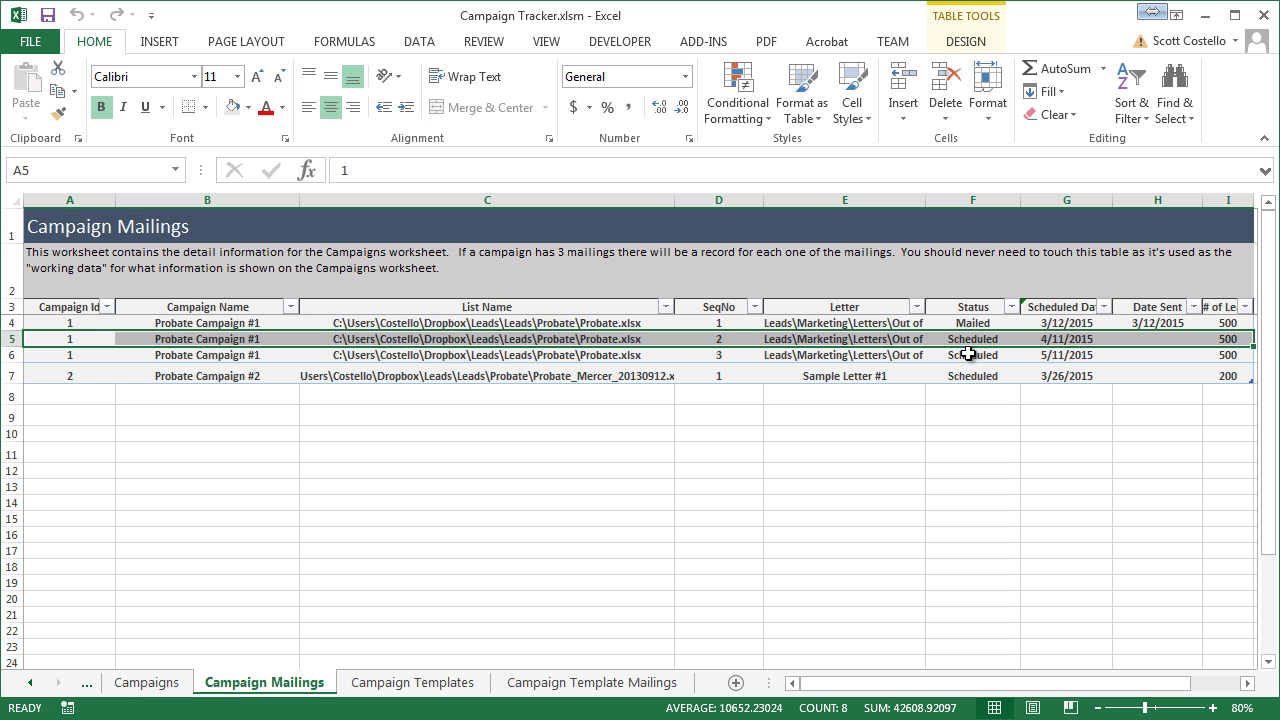
click(165, 684)
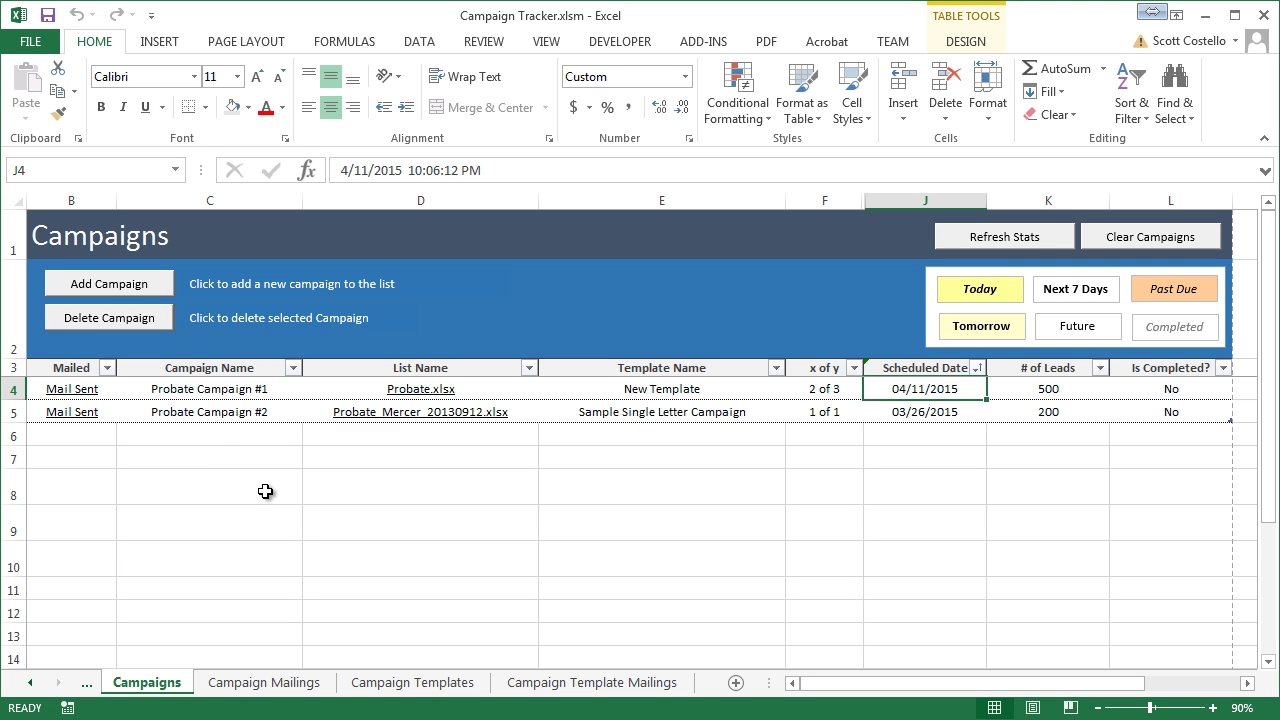
- Delete Probate Campaign #2, then confirm its mailing row is gone from Campaign Mailings
click(247, 411)
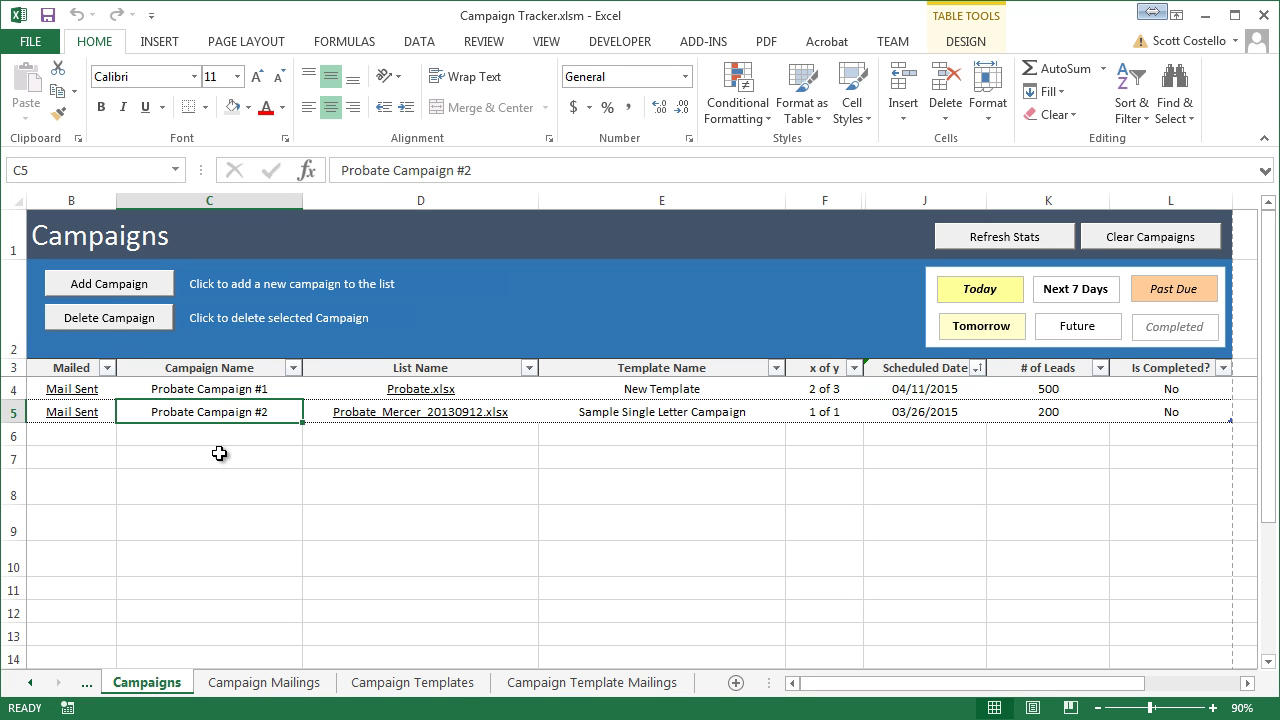
click(103, 318)
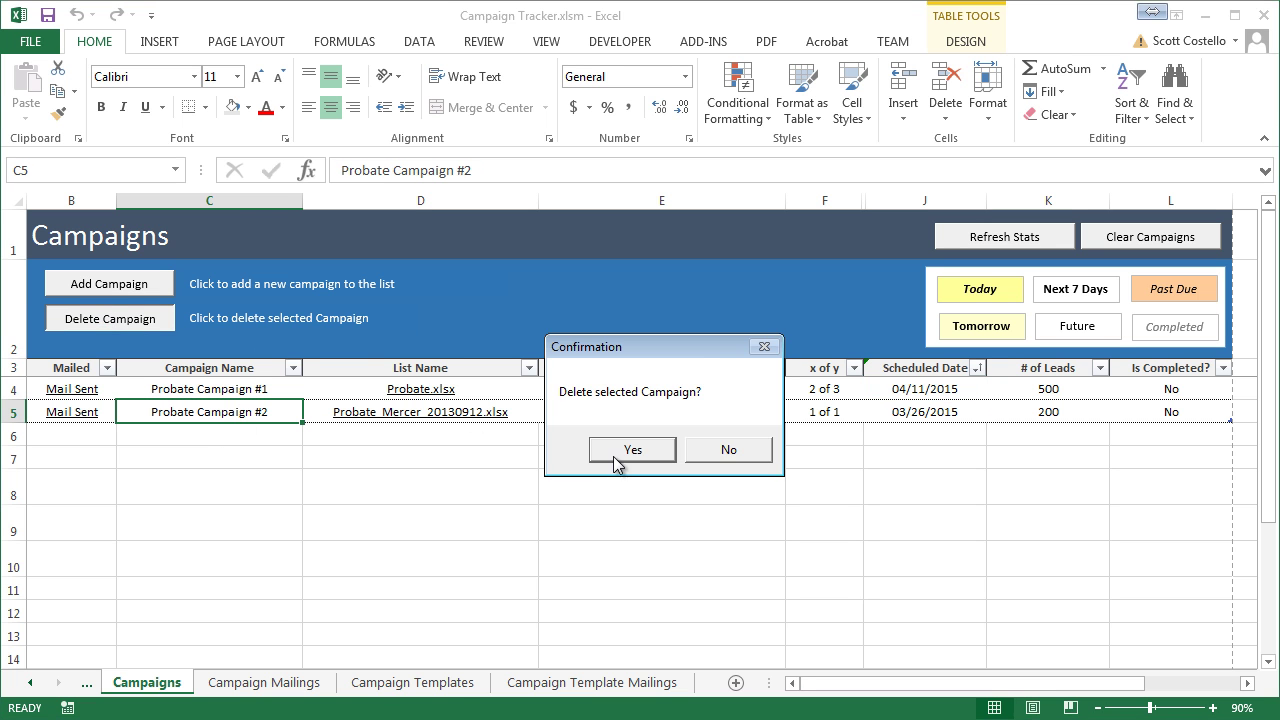
click(617, 459)
click(245, 677)
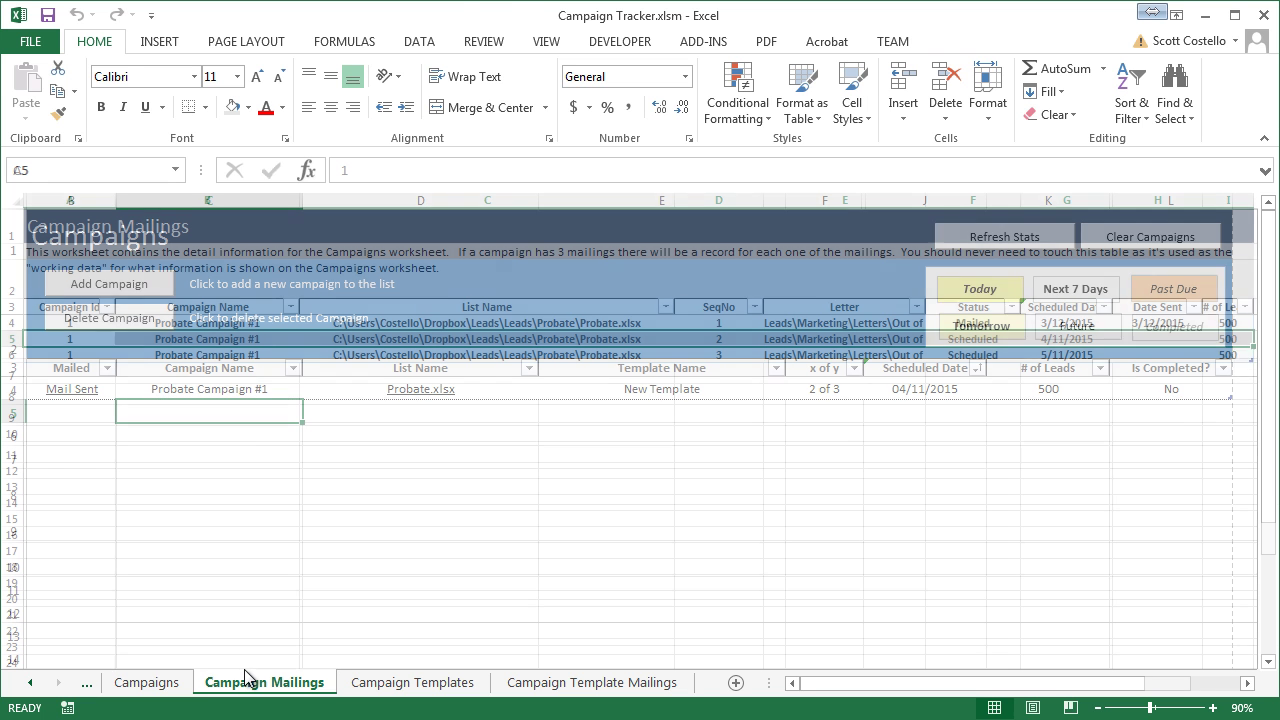
drag(63, 372, 120, 352)
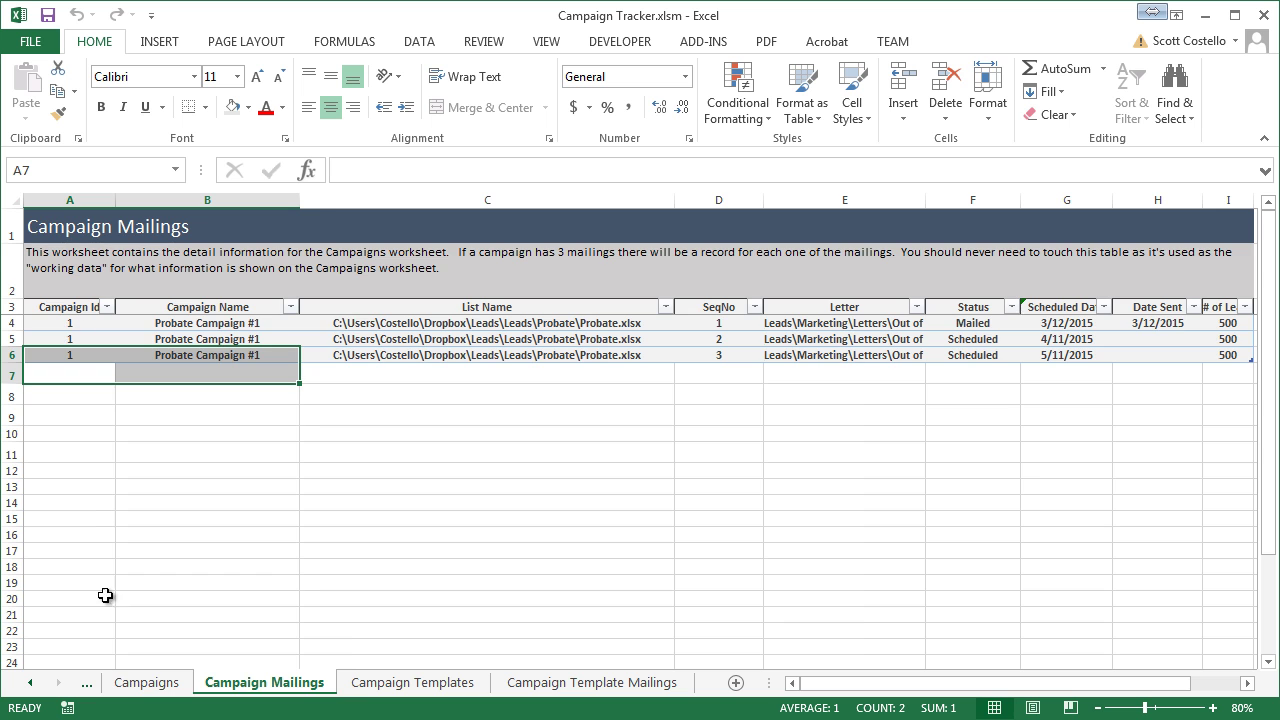
- Return to the Campaigns sheet and select cell B5
click(146, 682)
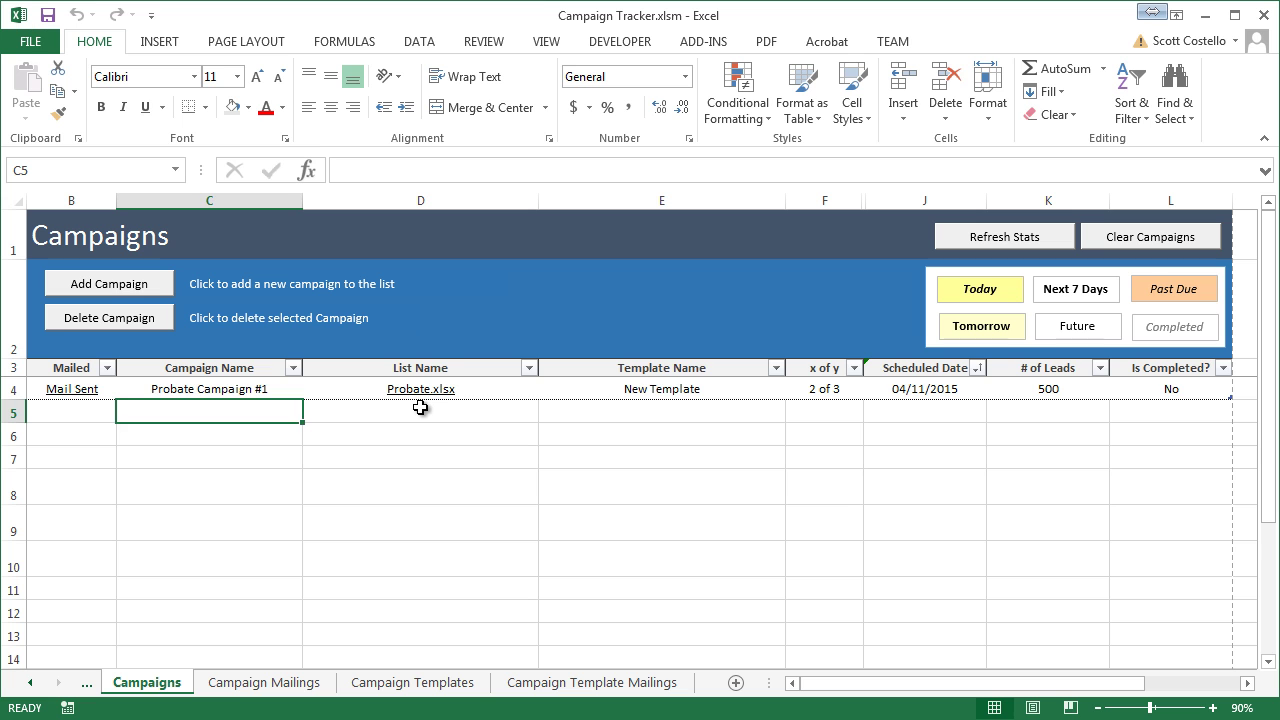
click(92, 413)
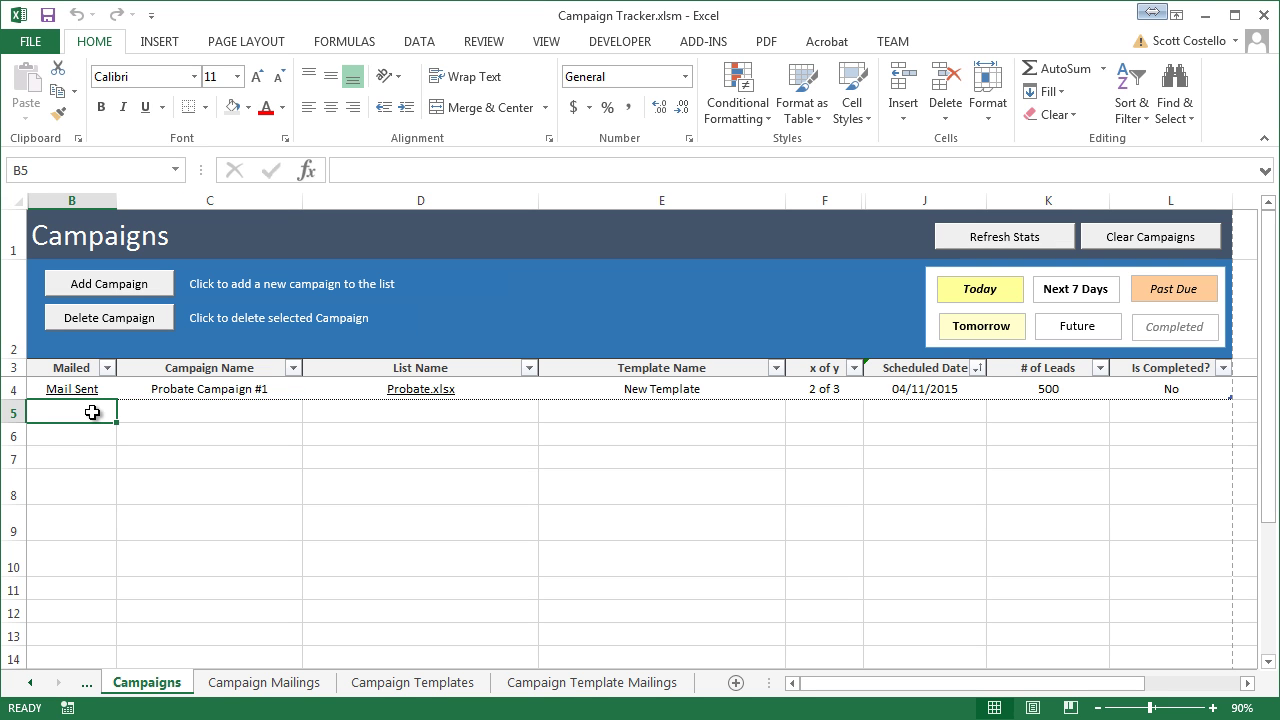